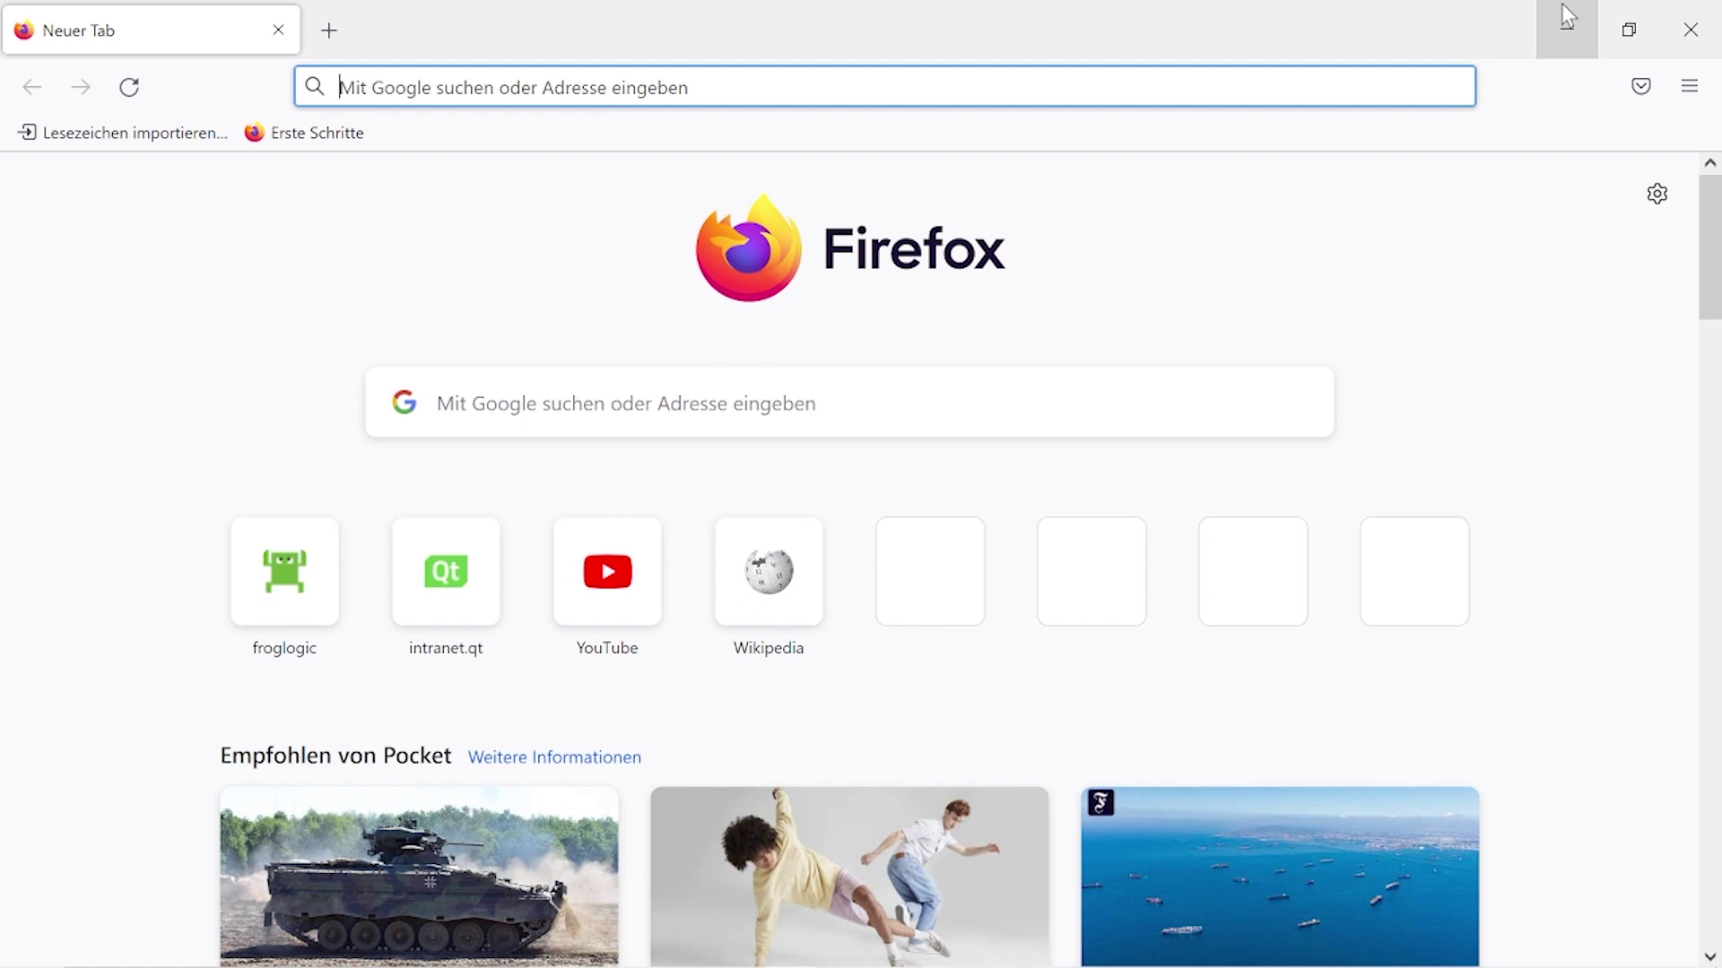
# Step: Load froglogic.com in the browser and go to the Squish product section
pyautogui.click(1211, 87)
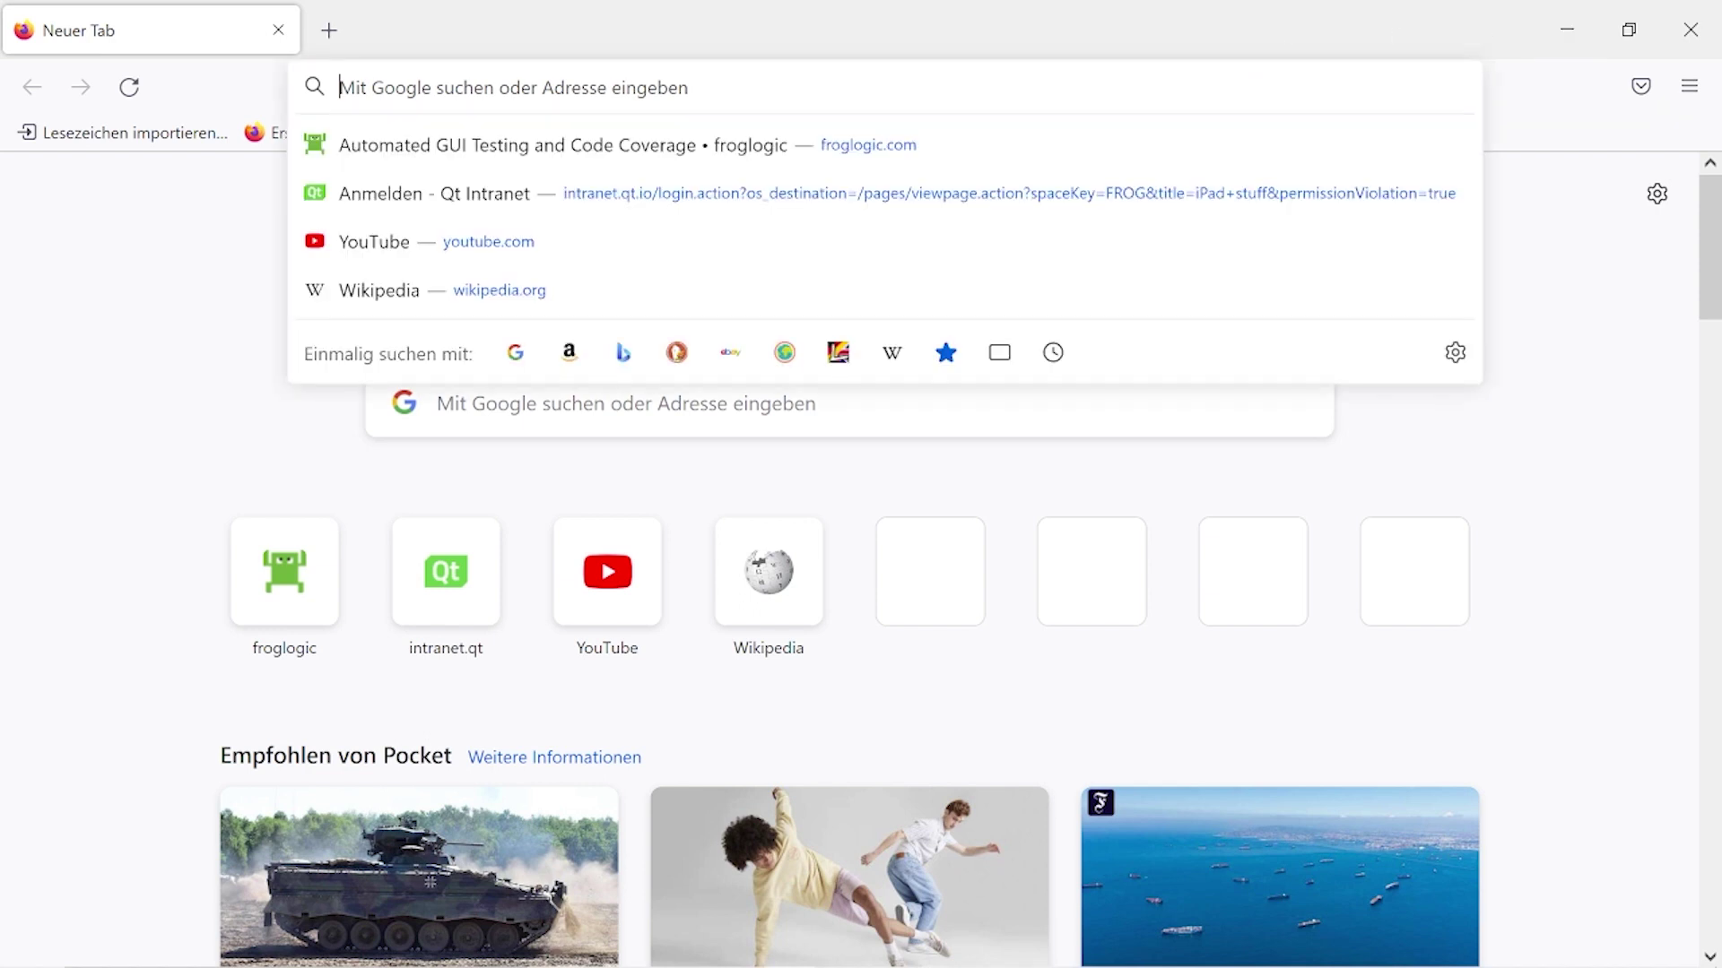
pyautogui.write('froglogic.com')
pyautogui.press('Return')
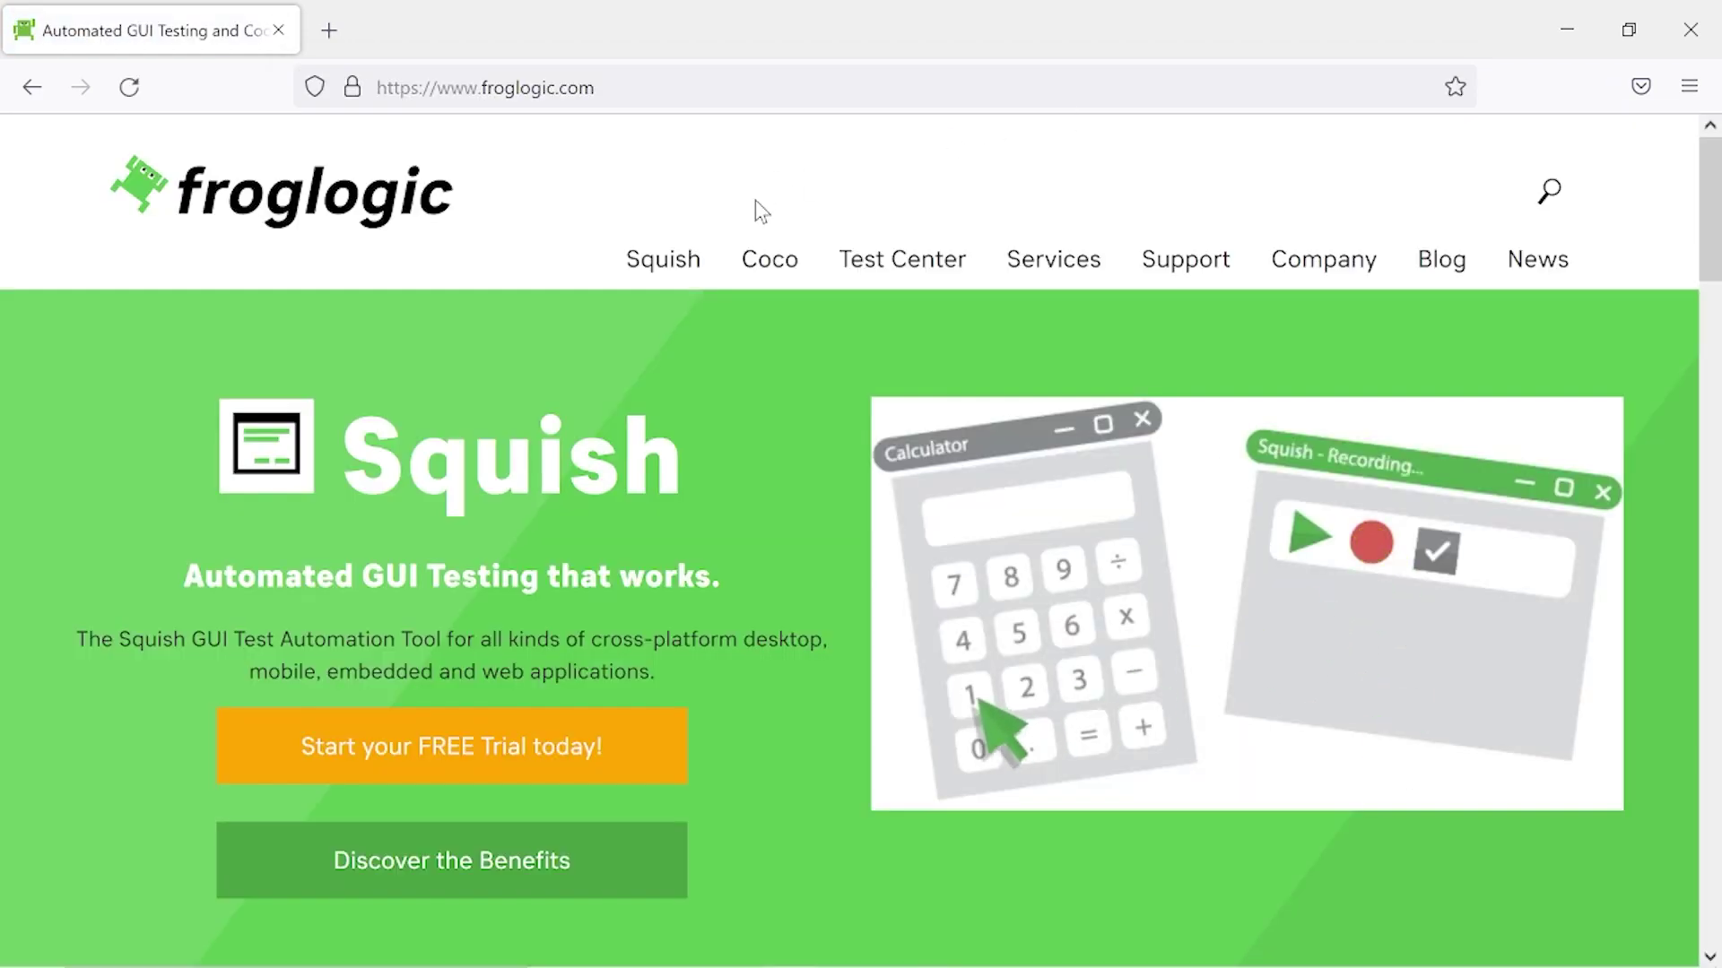
pyautogui.click(666, 275)
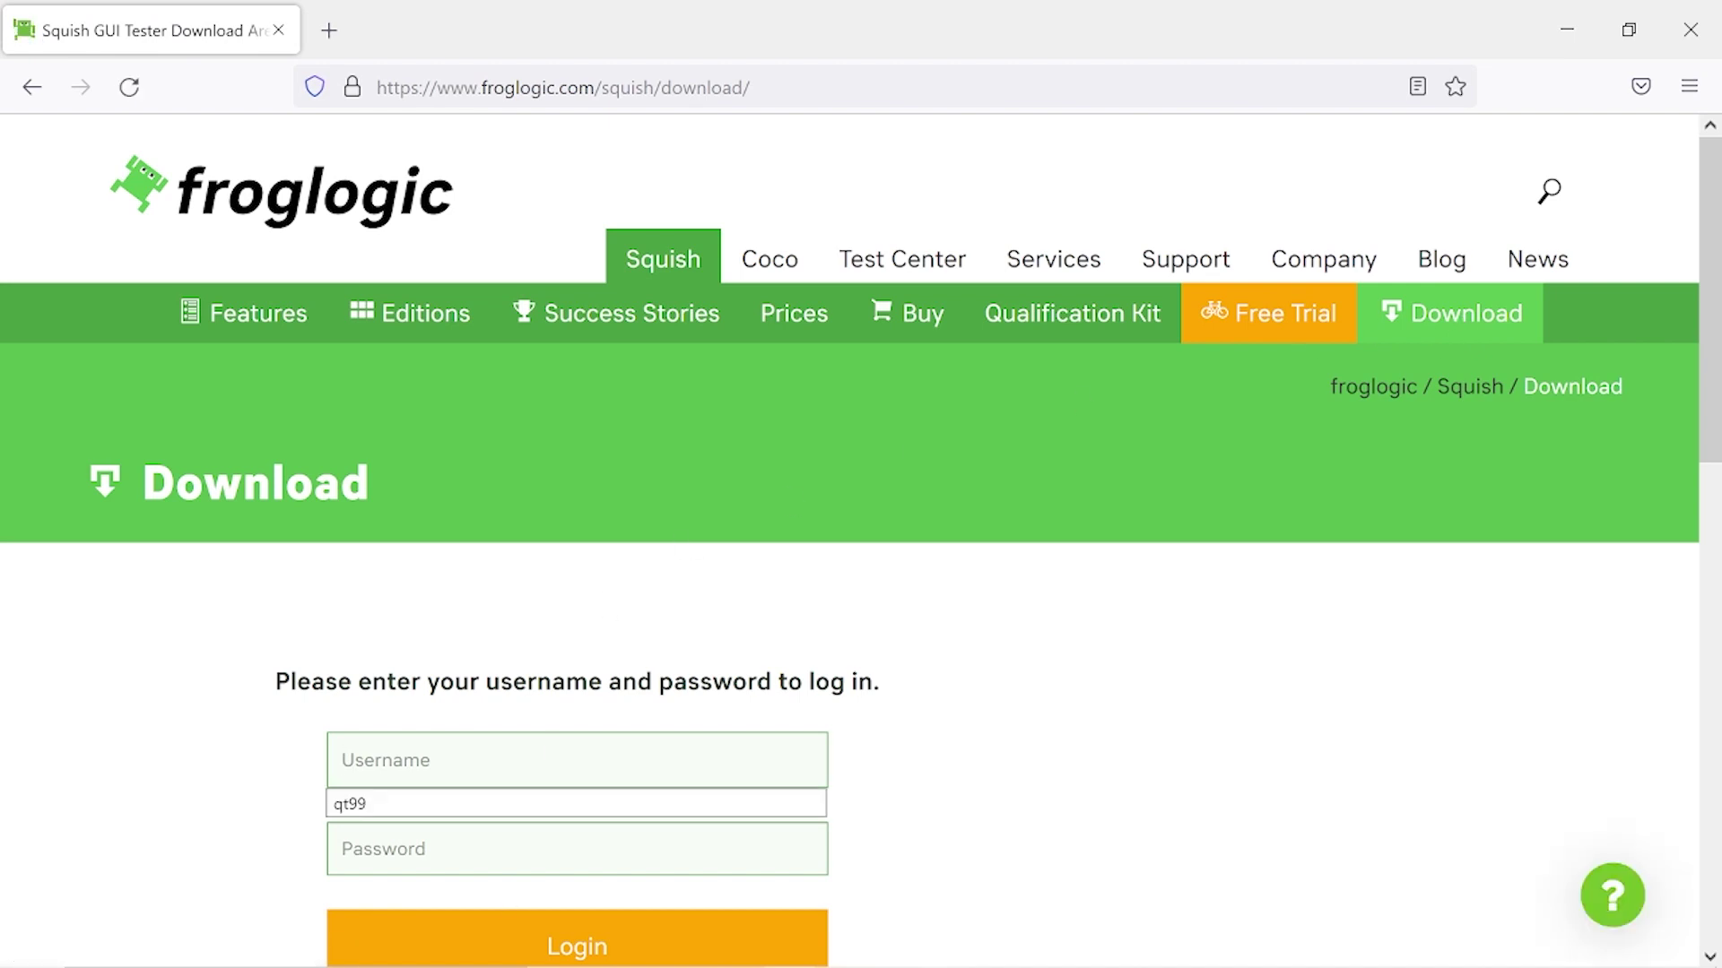
# Step: Log in to the Squish download area with the saved username and password
pyautogui.click(537, 807)
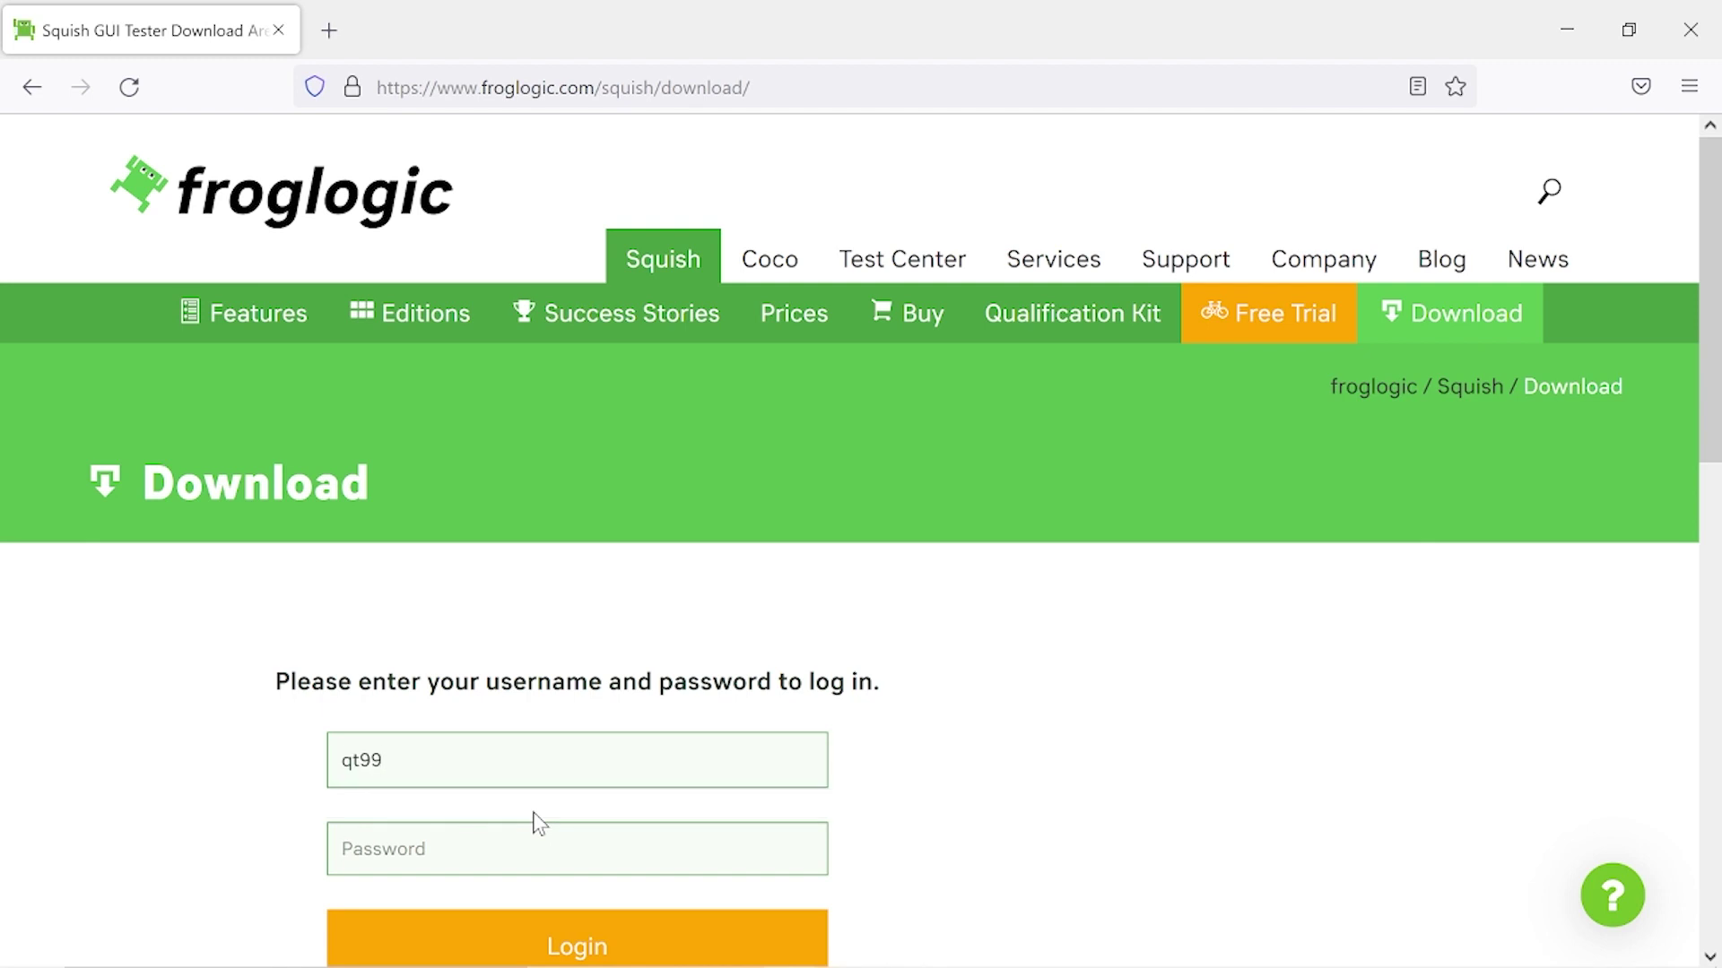
pyautogui.write('•••••••••')
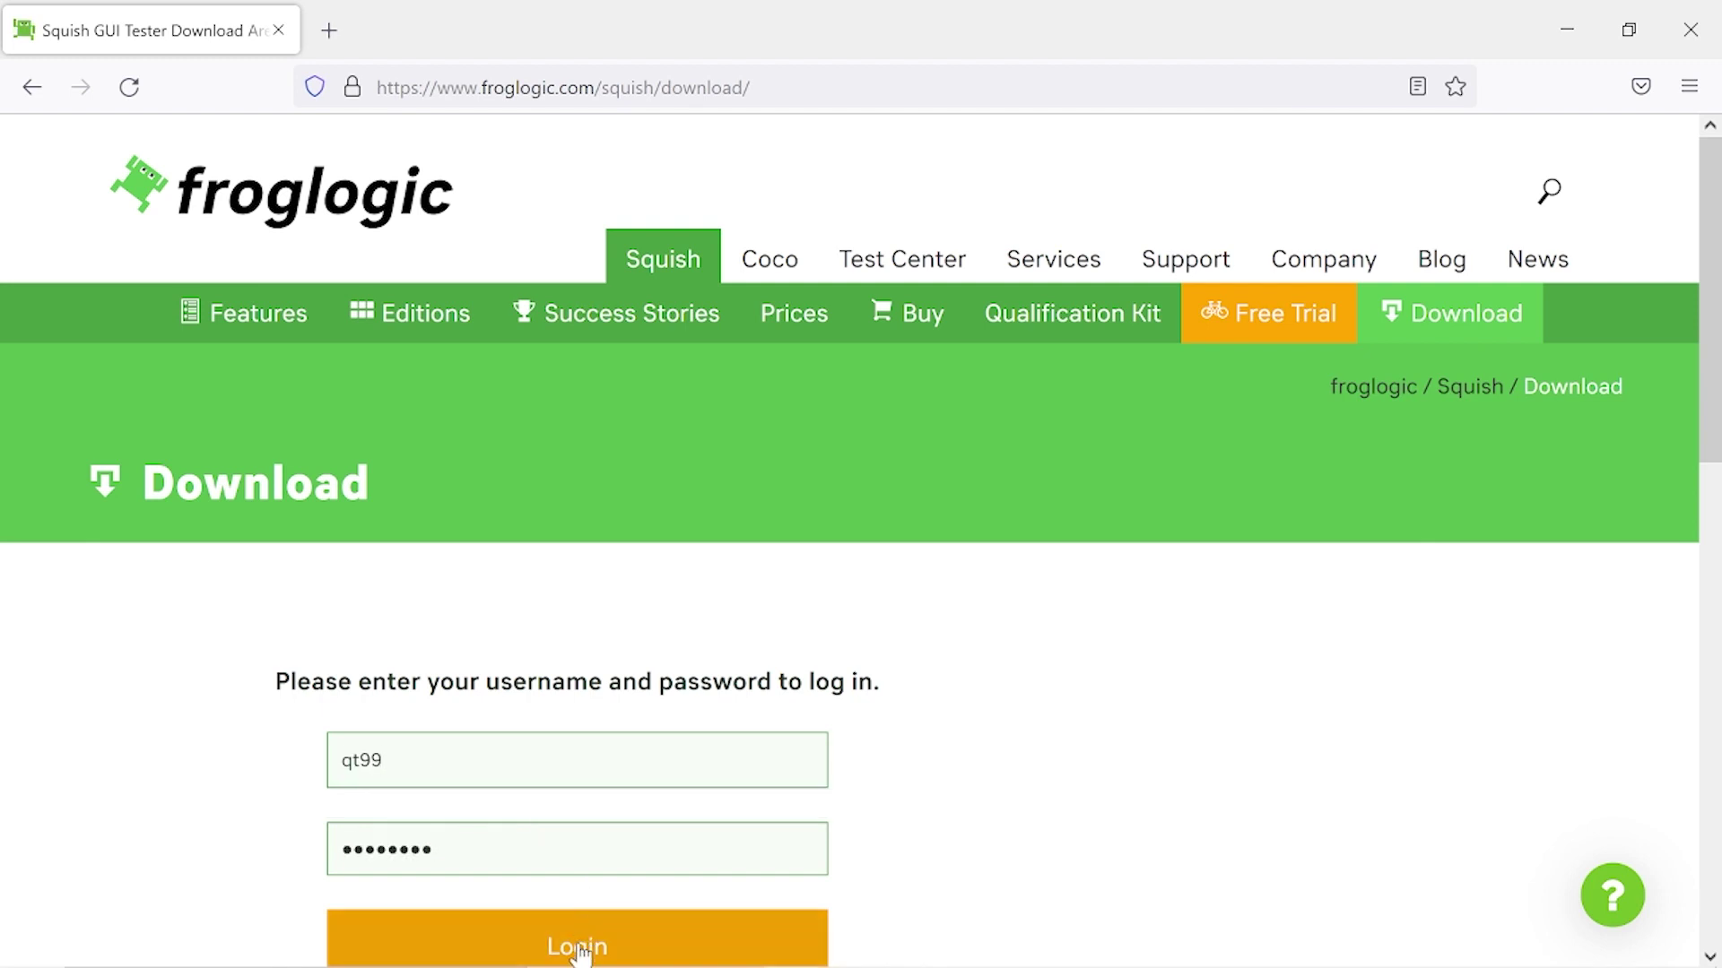
pyautogui.click(578, 947)
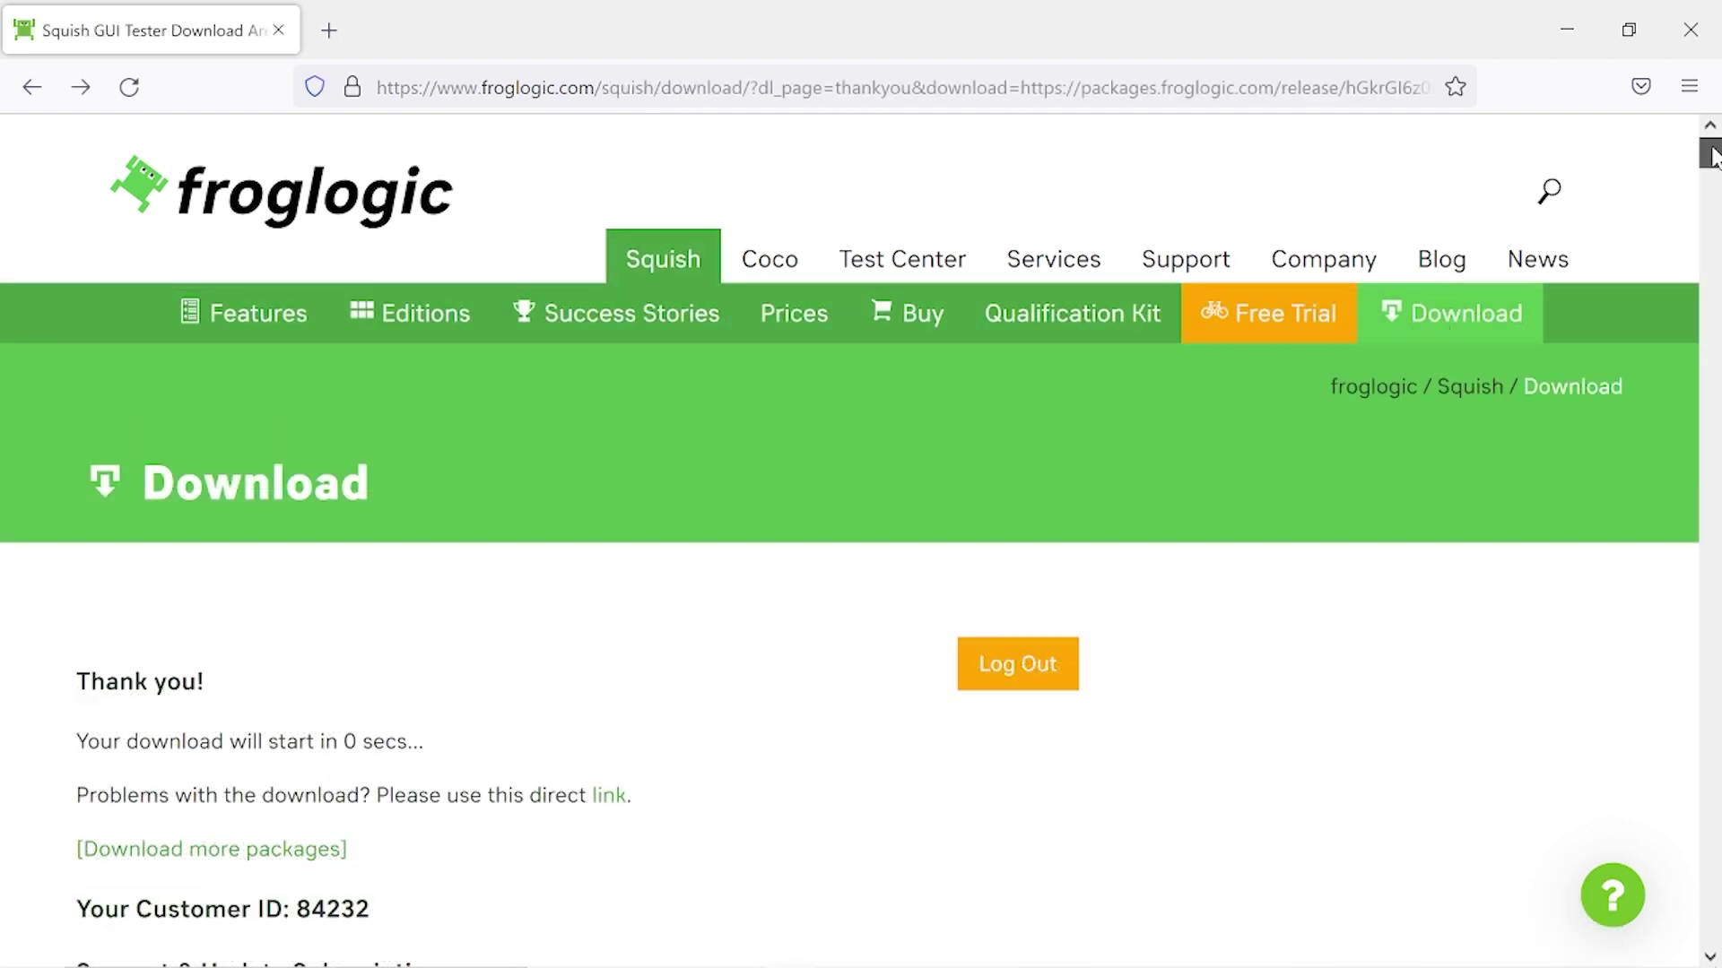
pyautogui.scroll(-5, 1708, 181)
pyautogui.moveTo(1708, 182); pyautogui.dragTo(1709, 212)
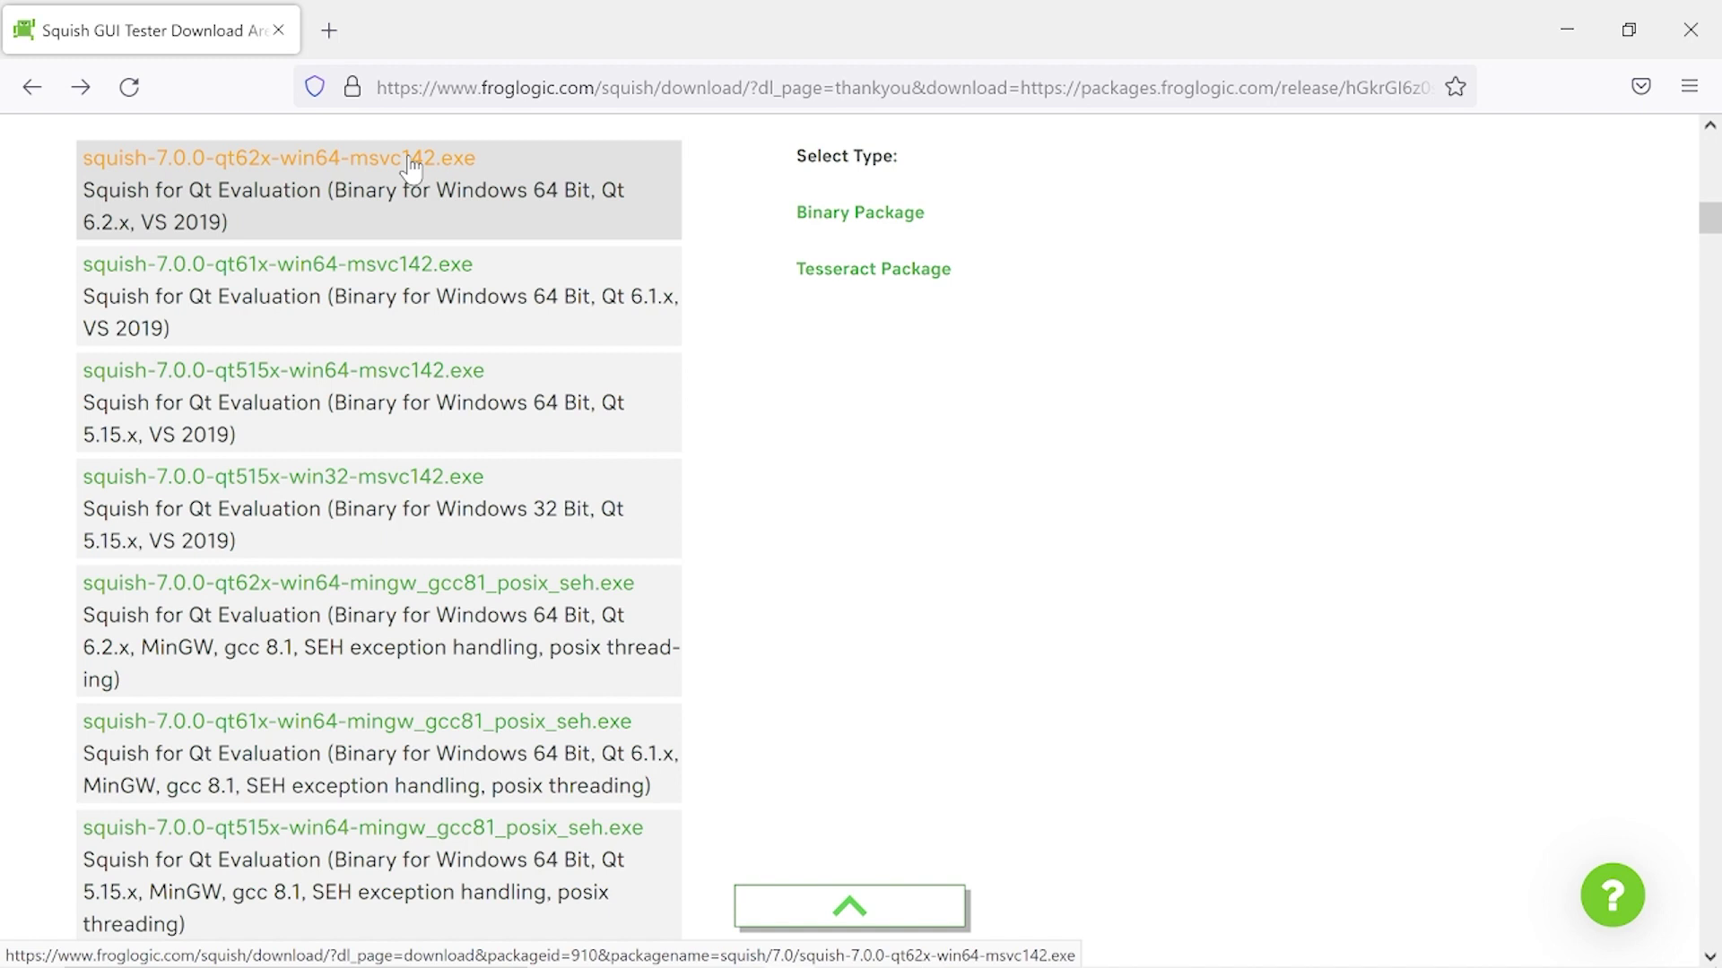
# Step: Download squish-7.0.0-qt62x-win64-msvc142.exe, the Windows 64-bit Qt 6.2.x package
pyautogui.click(286, 167)
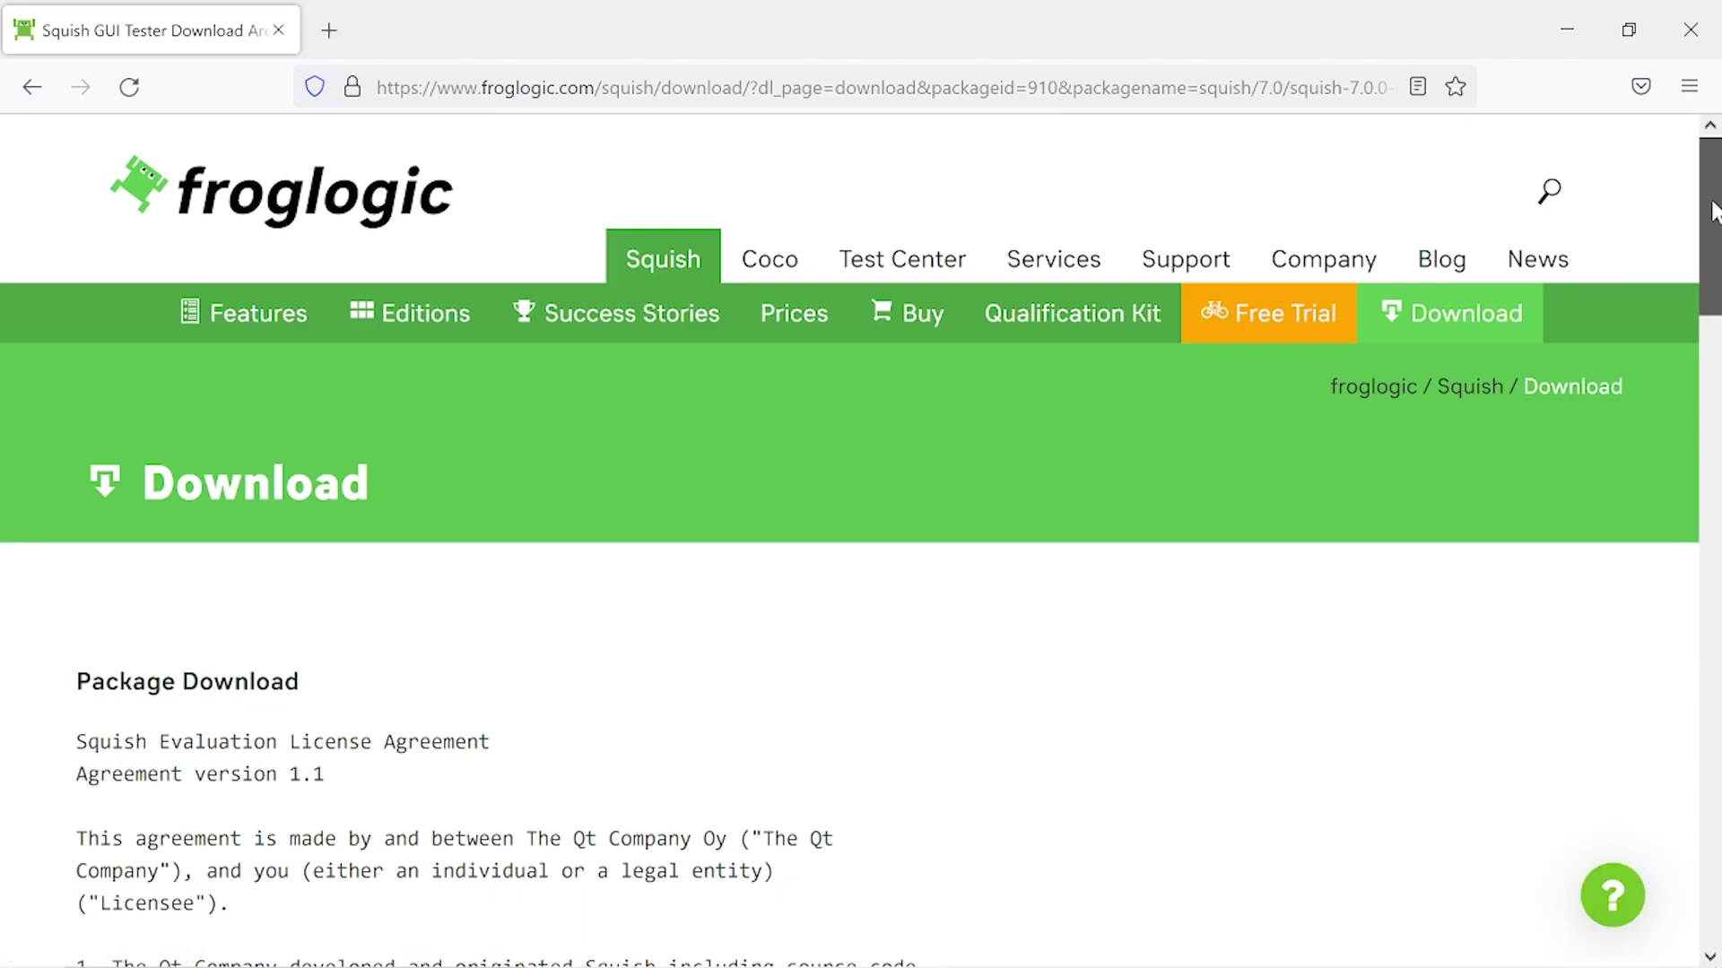
pyautogui.moveTo(1714, 212); pyautogui.dragTo(1714, 673)
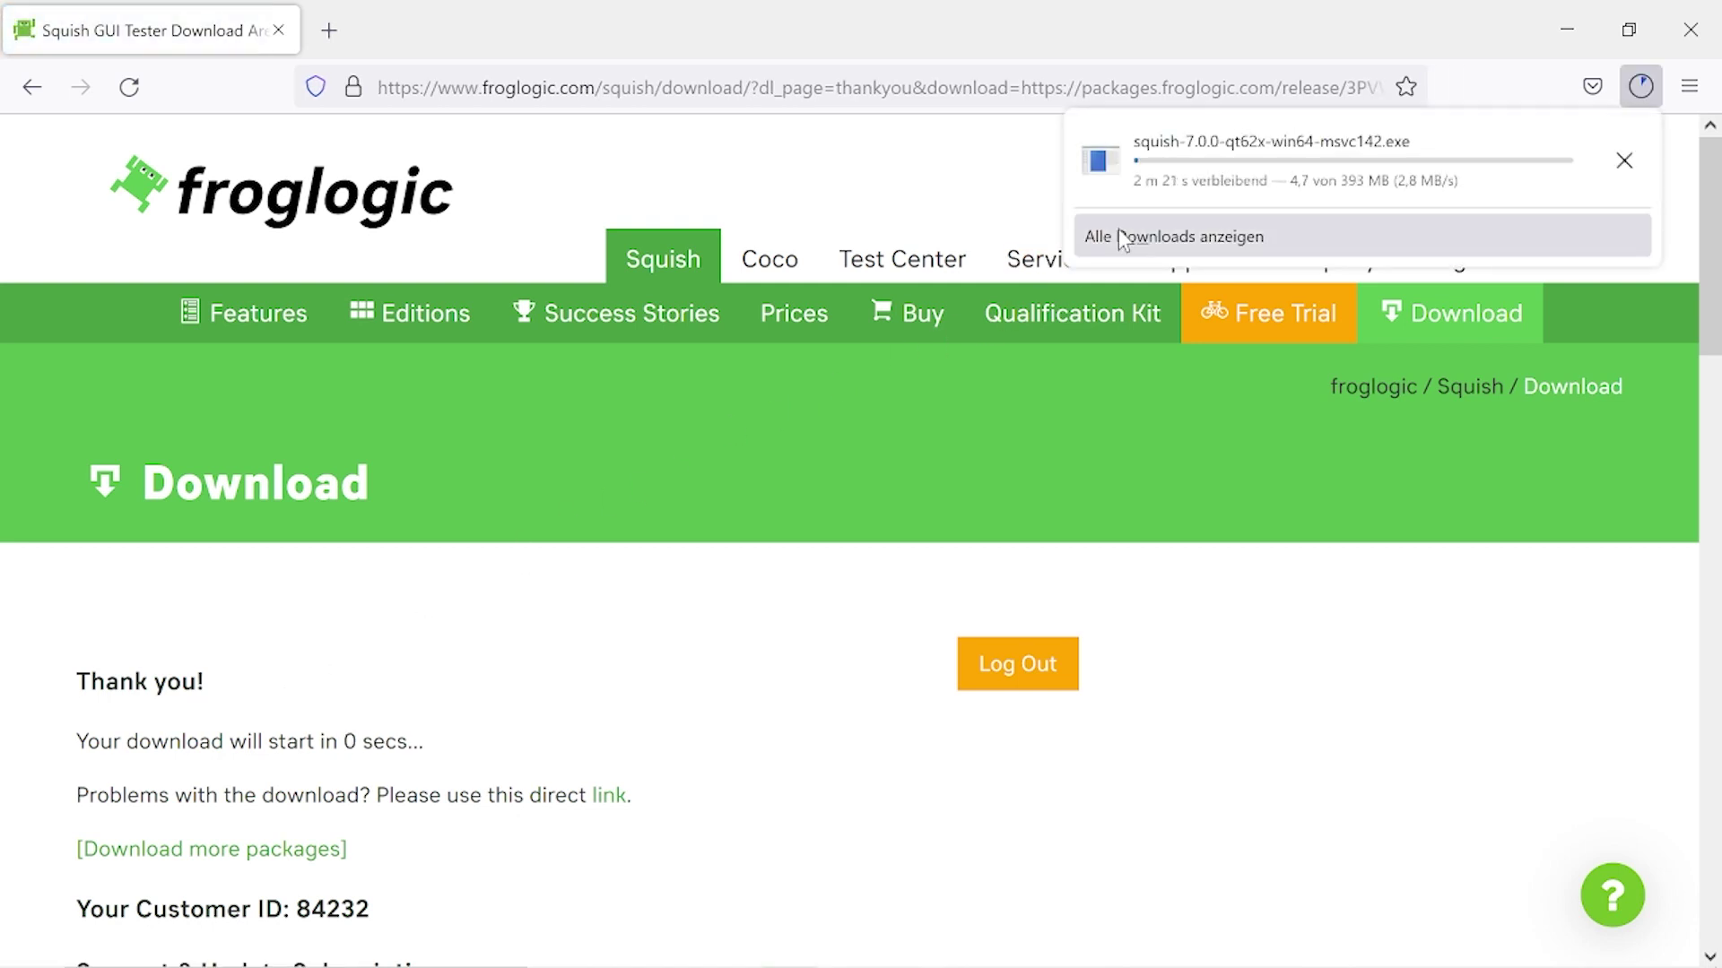
# Step: Open the Downloads folder holding the finished 393 MB Squish 7.0.0 installer
pyautogui.click(1285, 148)
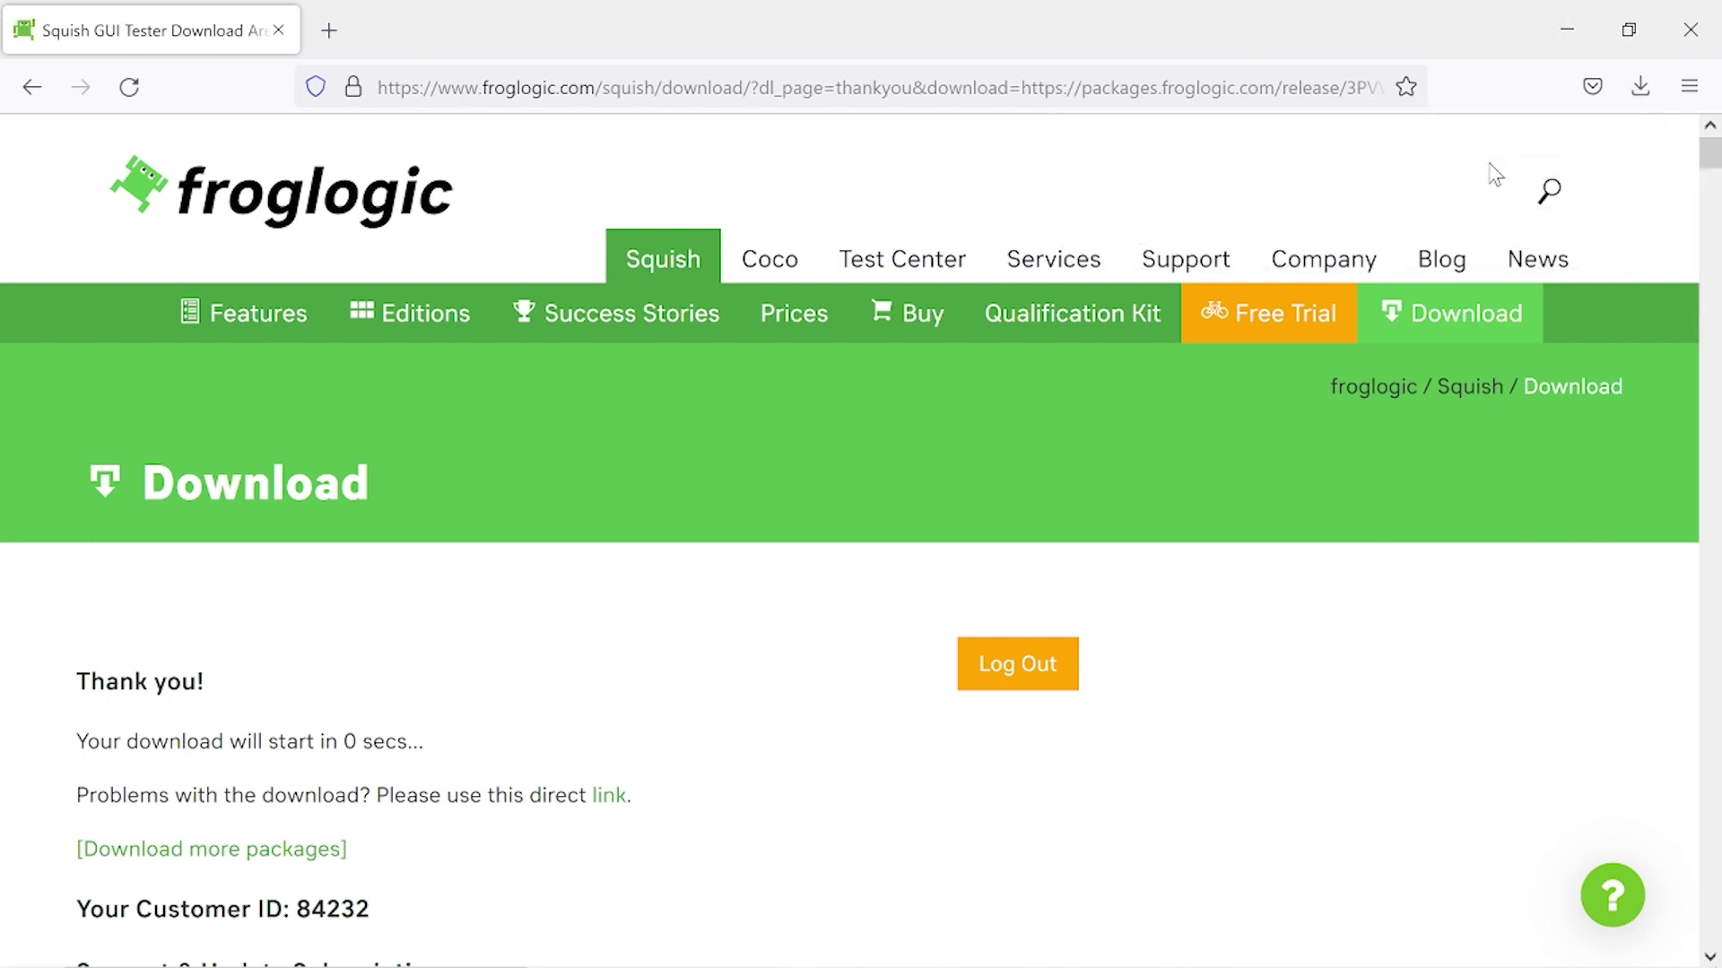
pyautogui.click(1640, 87)
pyautogui.click(1624, 153)
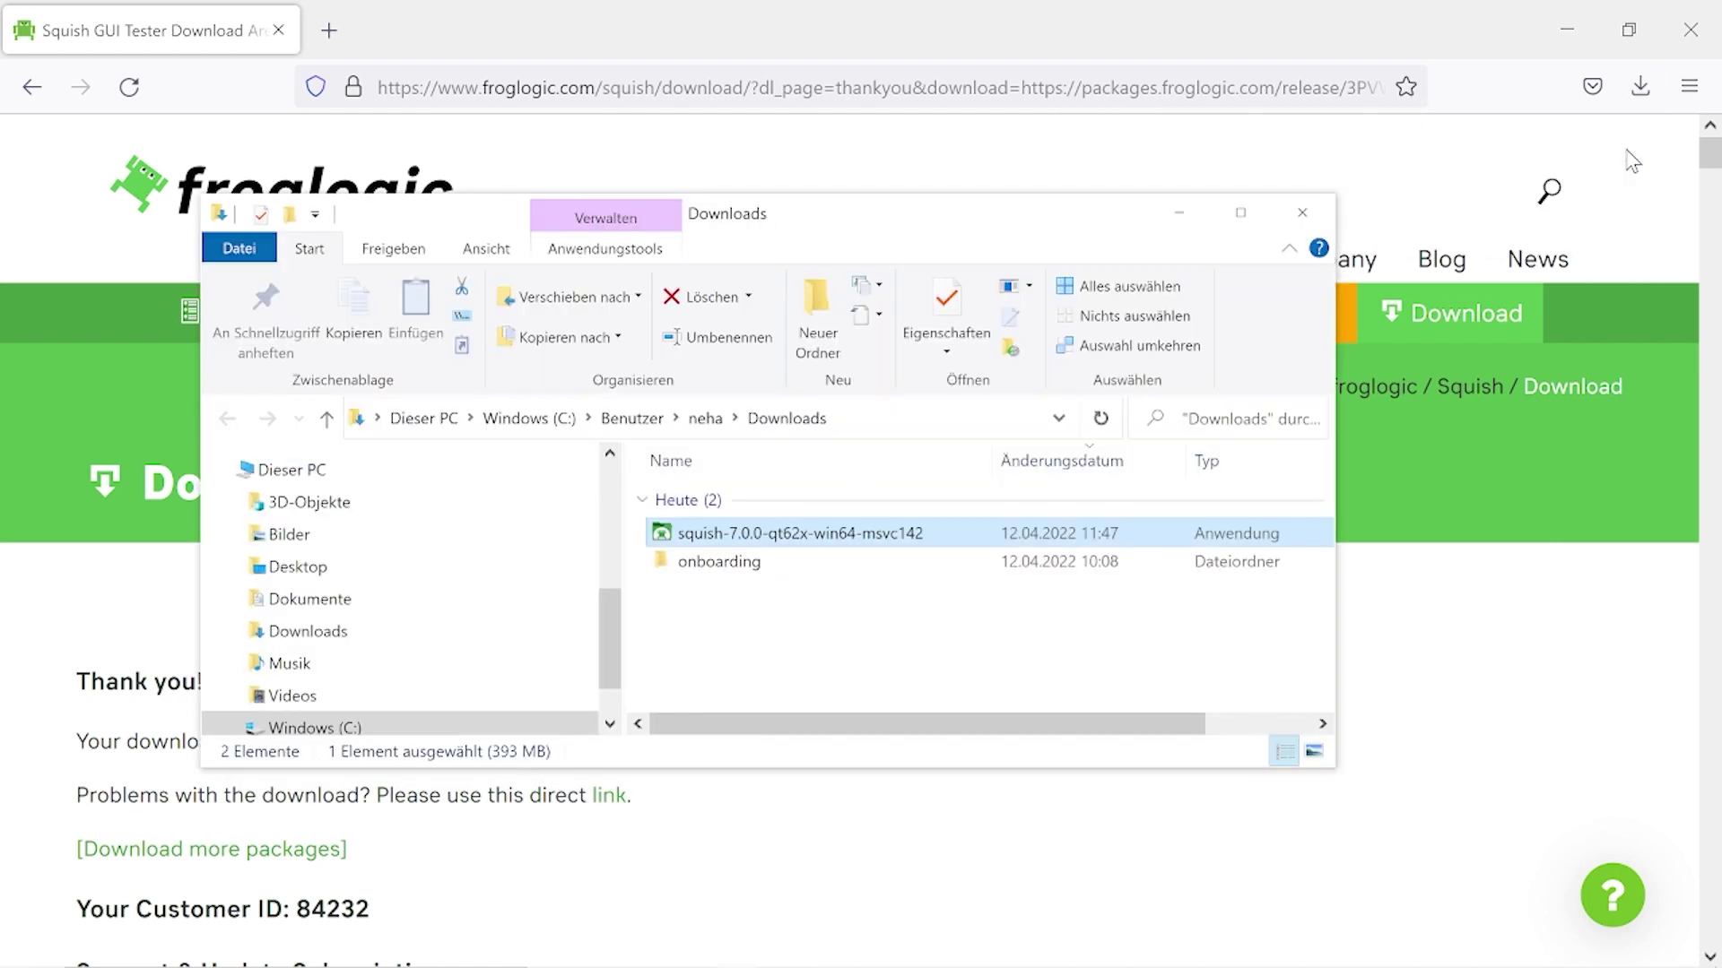
# Step: Run the Squish installer, then close the Downloads folder and minimize Firefox
pyautogui.doubleClick(923, 534)
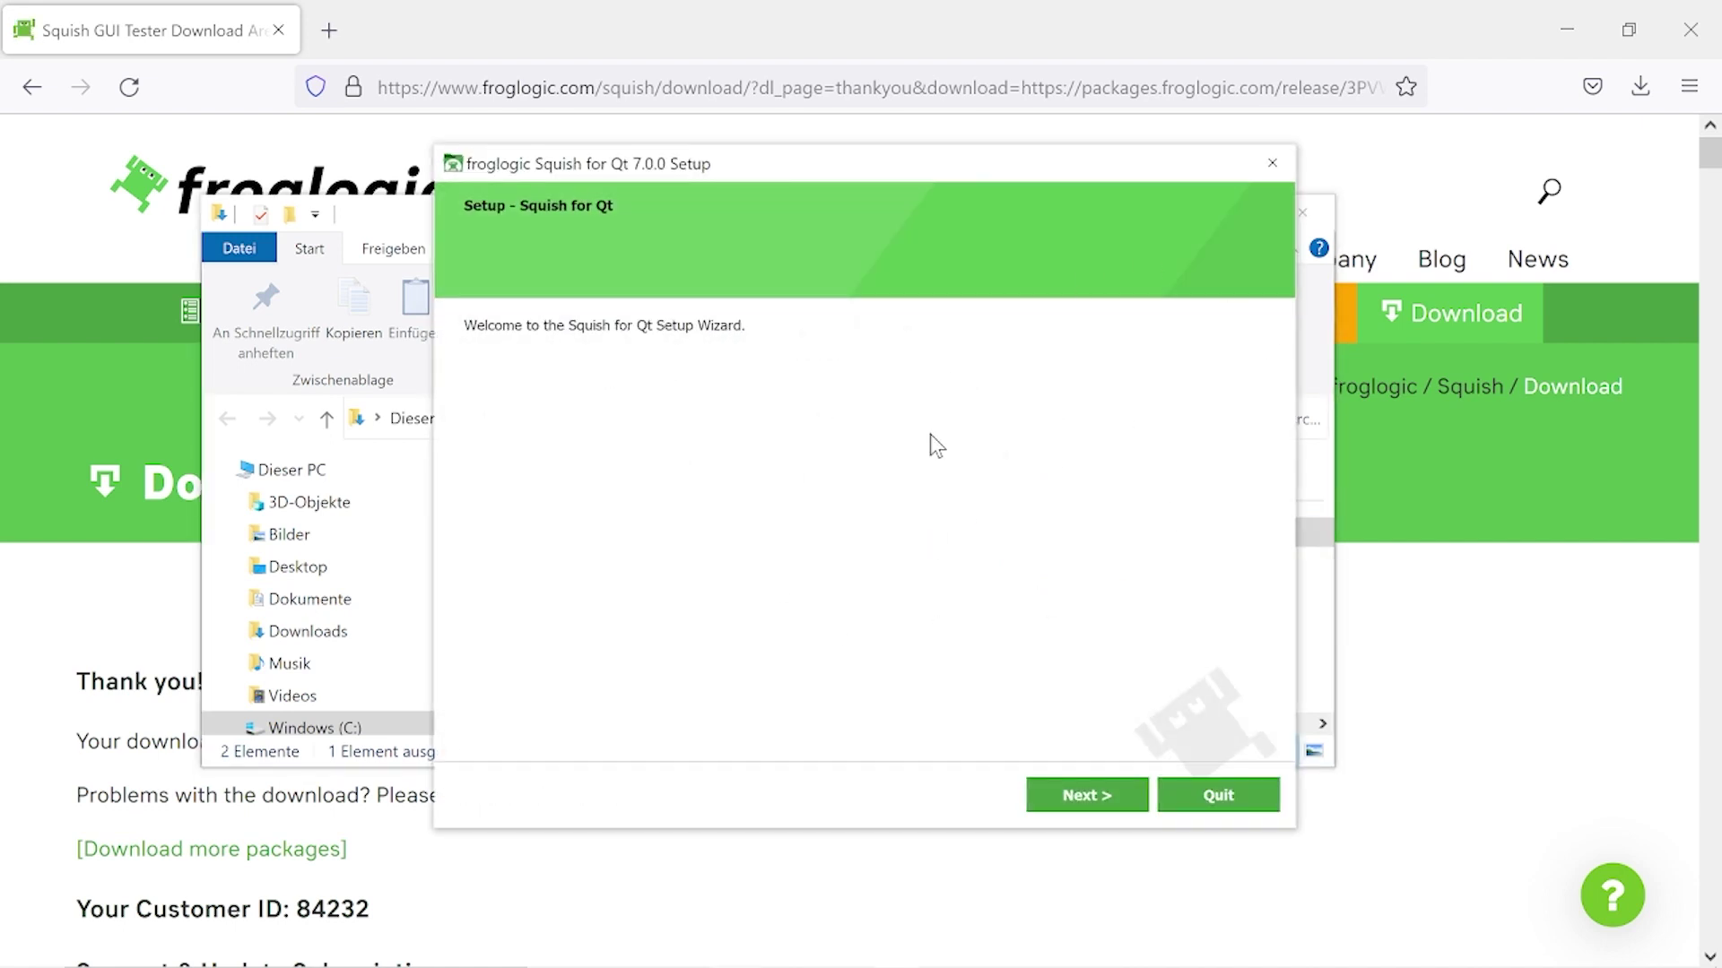
pyautogui.click(391, 219)
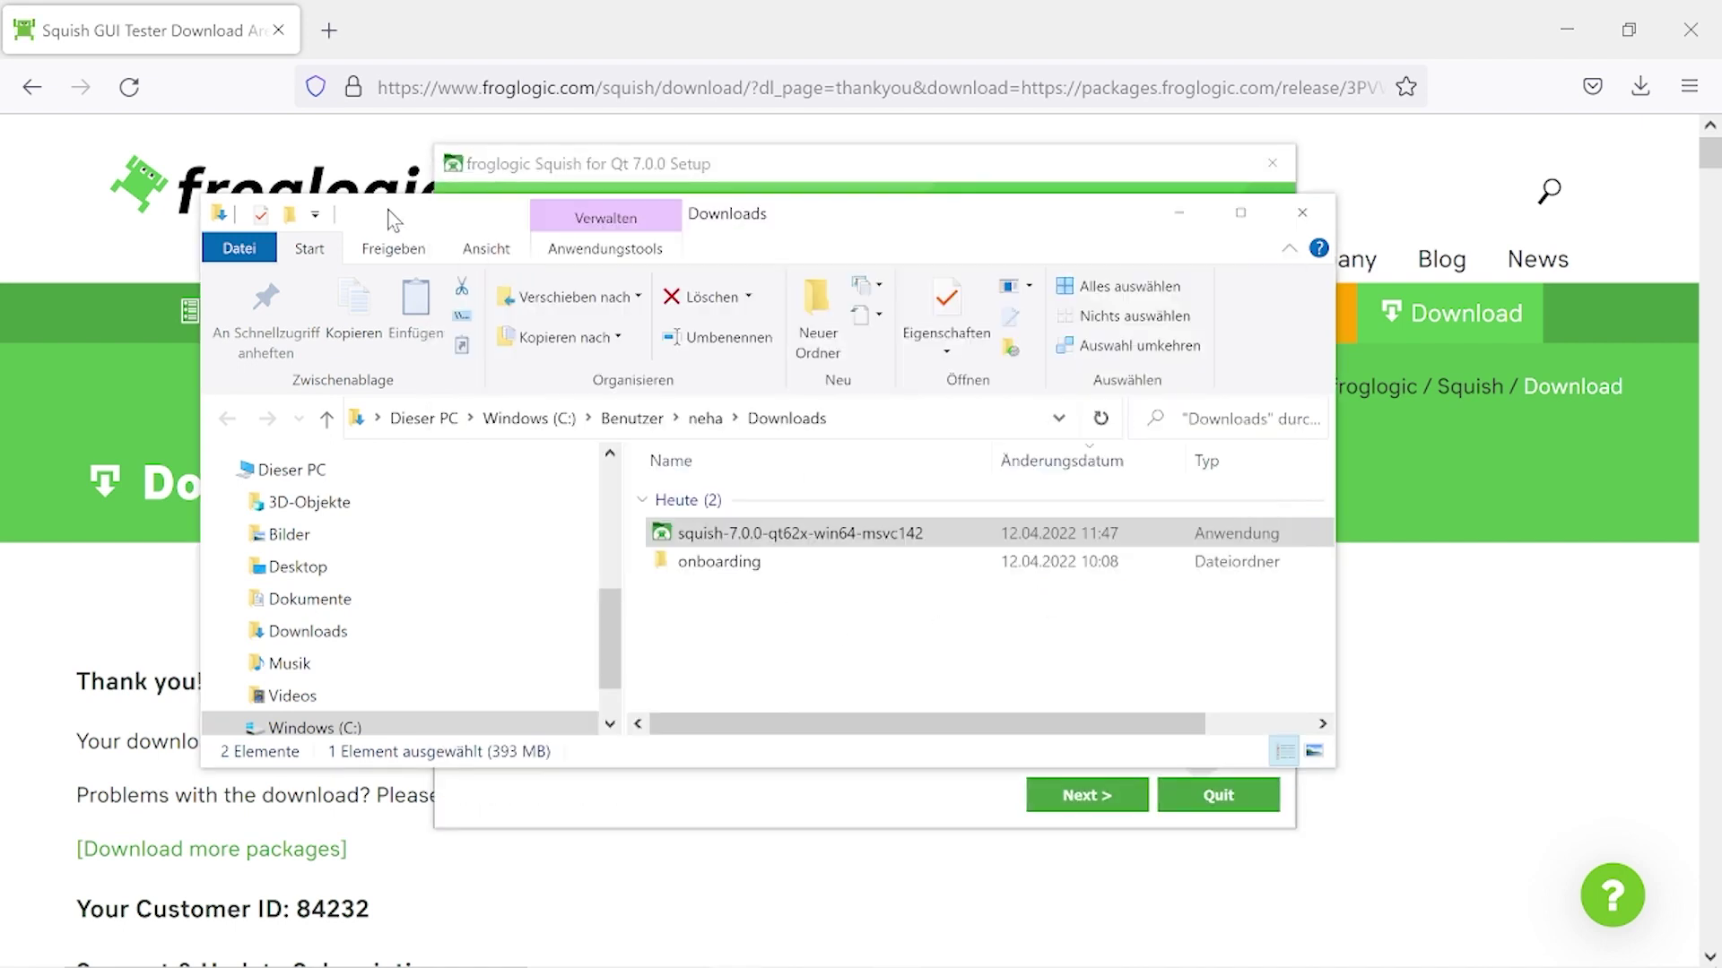
pyautogui.click(1178, 212)
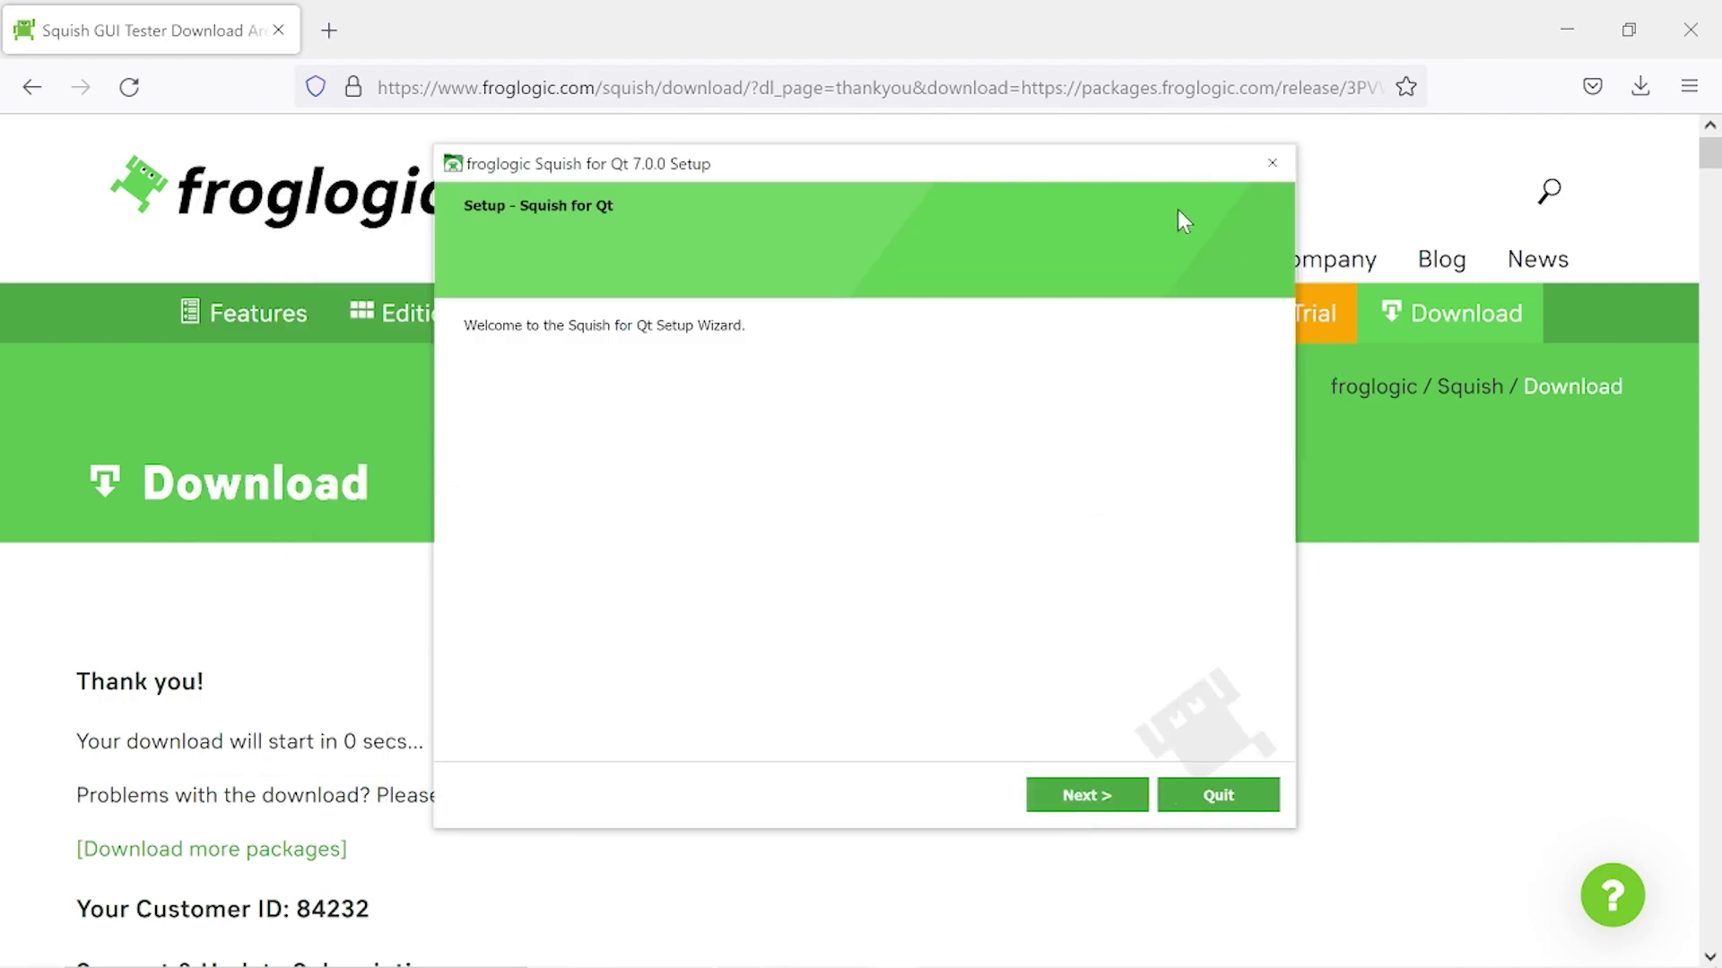
pyautogui.click(1560, 31)
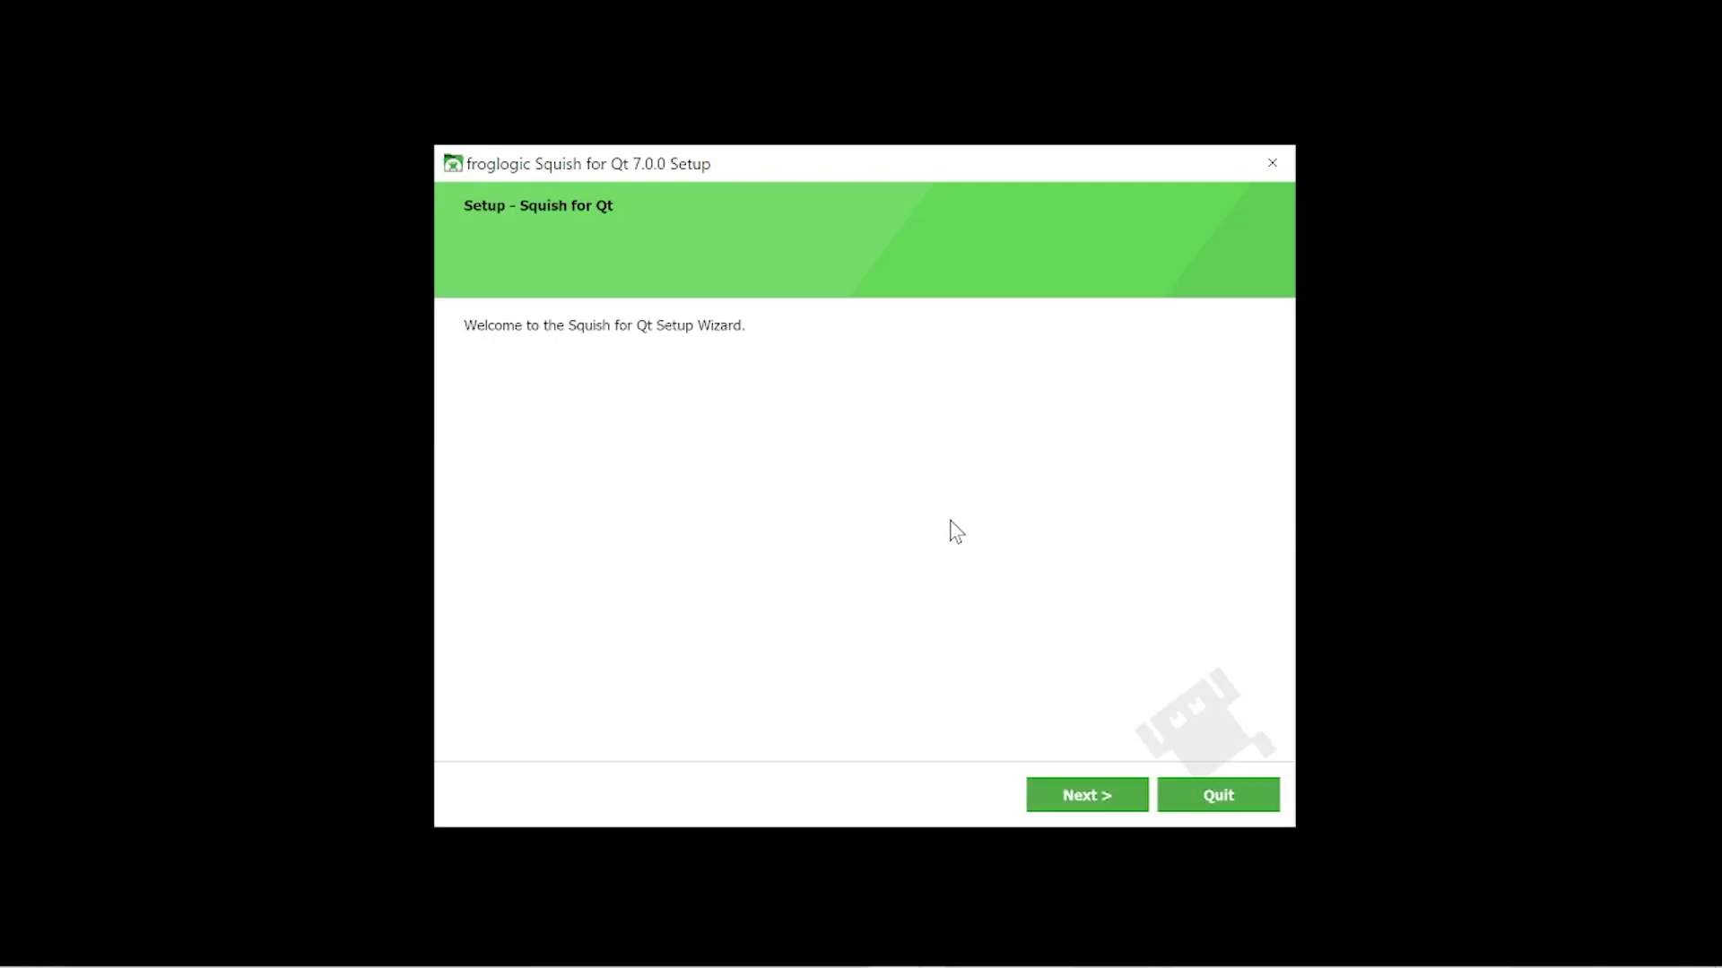
# Step: Move past the Squish setup welcome page to the License page
pyautogui.click(1086, 796)
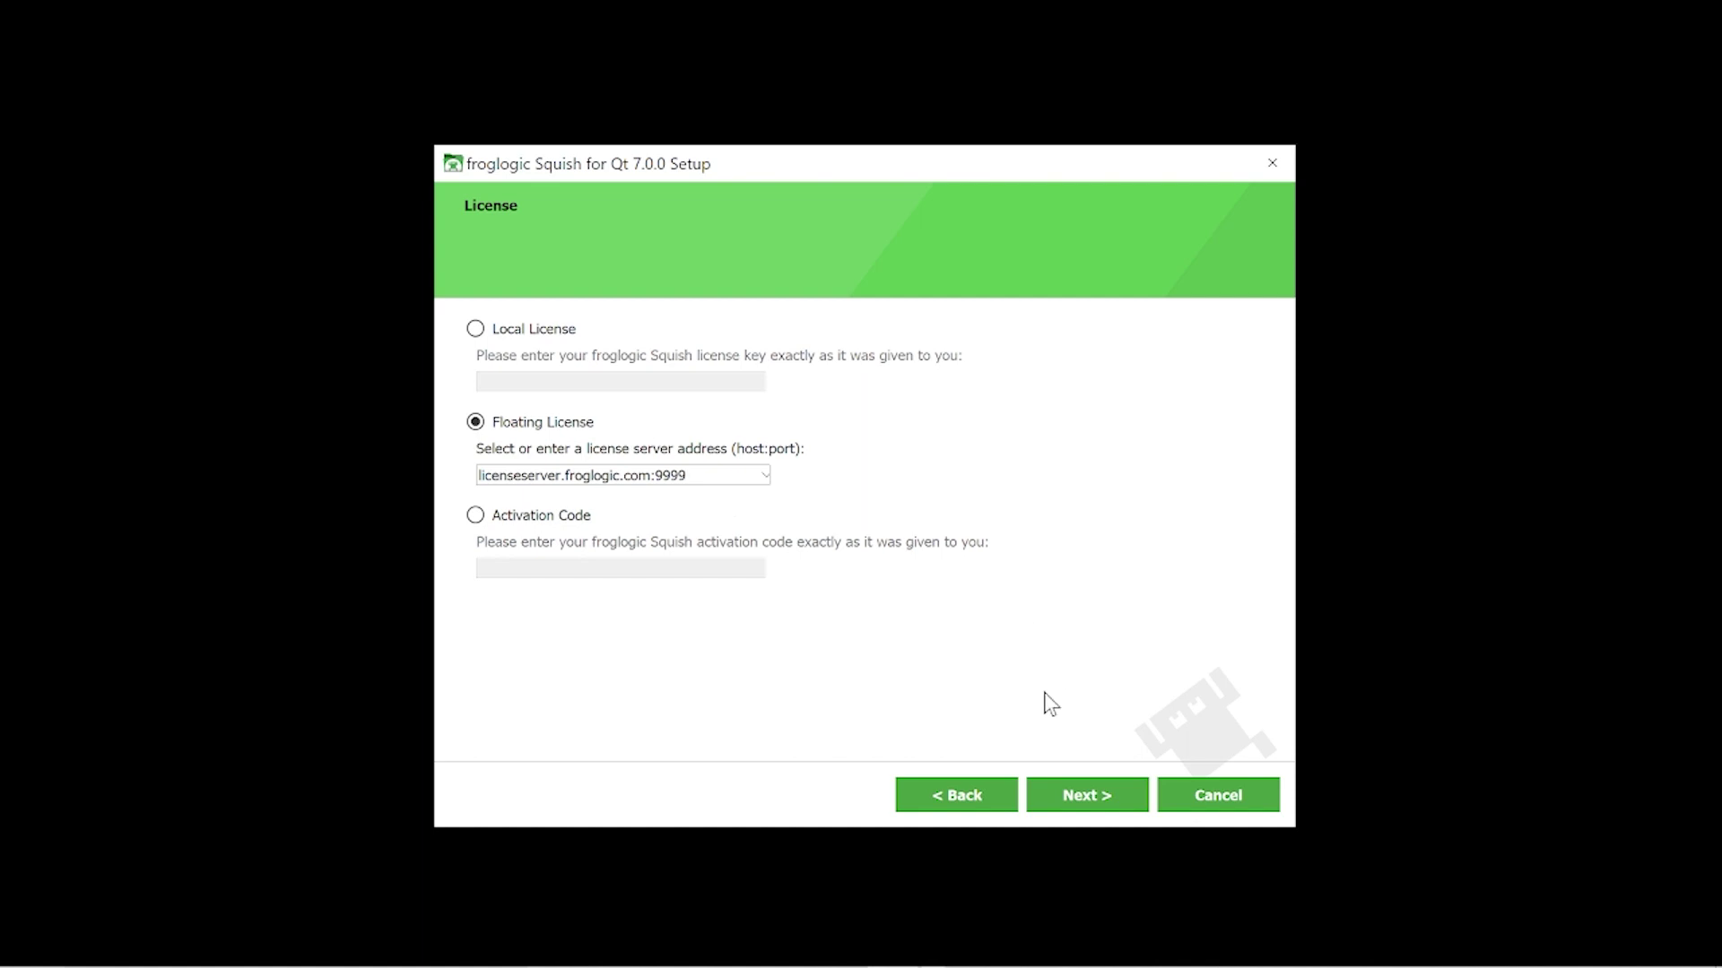
# Step: Keep the licenseserver.froglogic.com:9999 floating license, accept the agreement, and continue to Components
pyautogui.click(1097, 804)
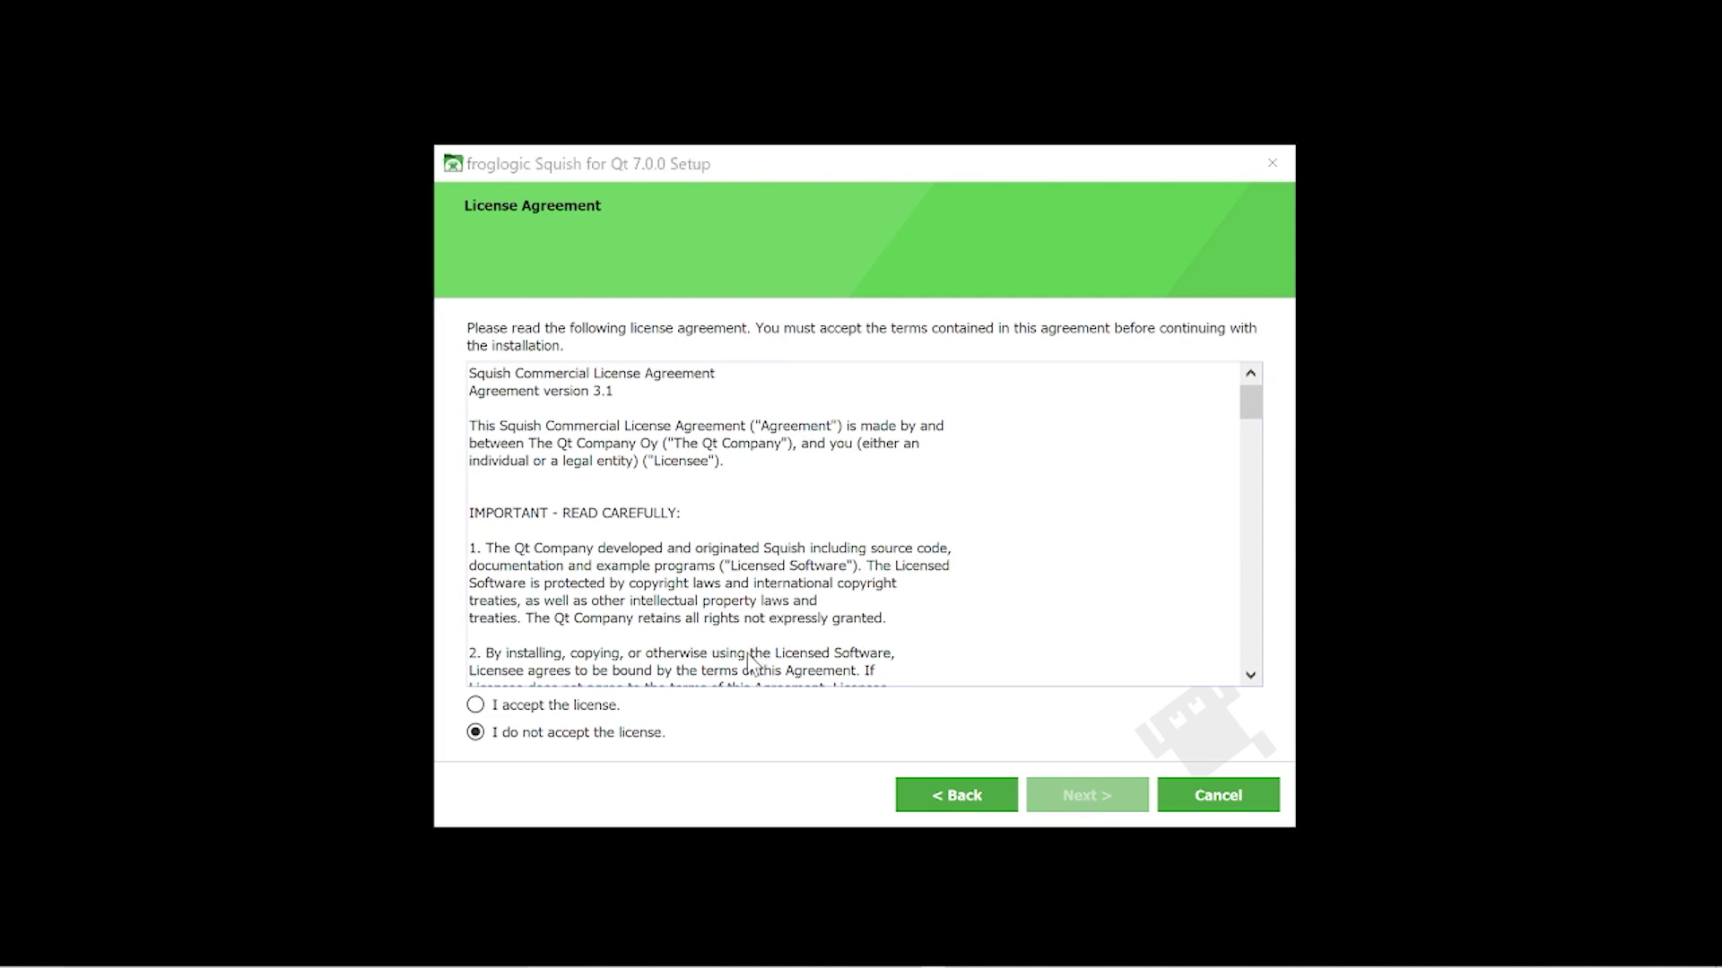
pyautogui.click(476, 705)
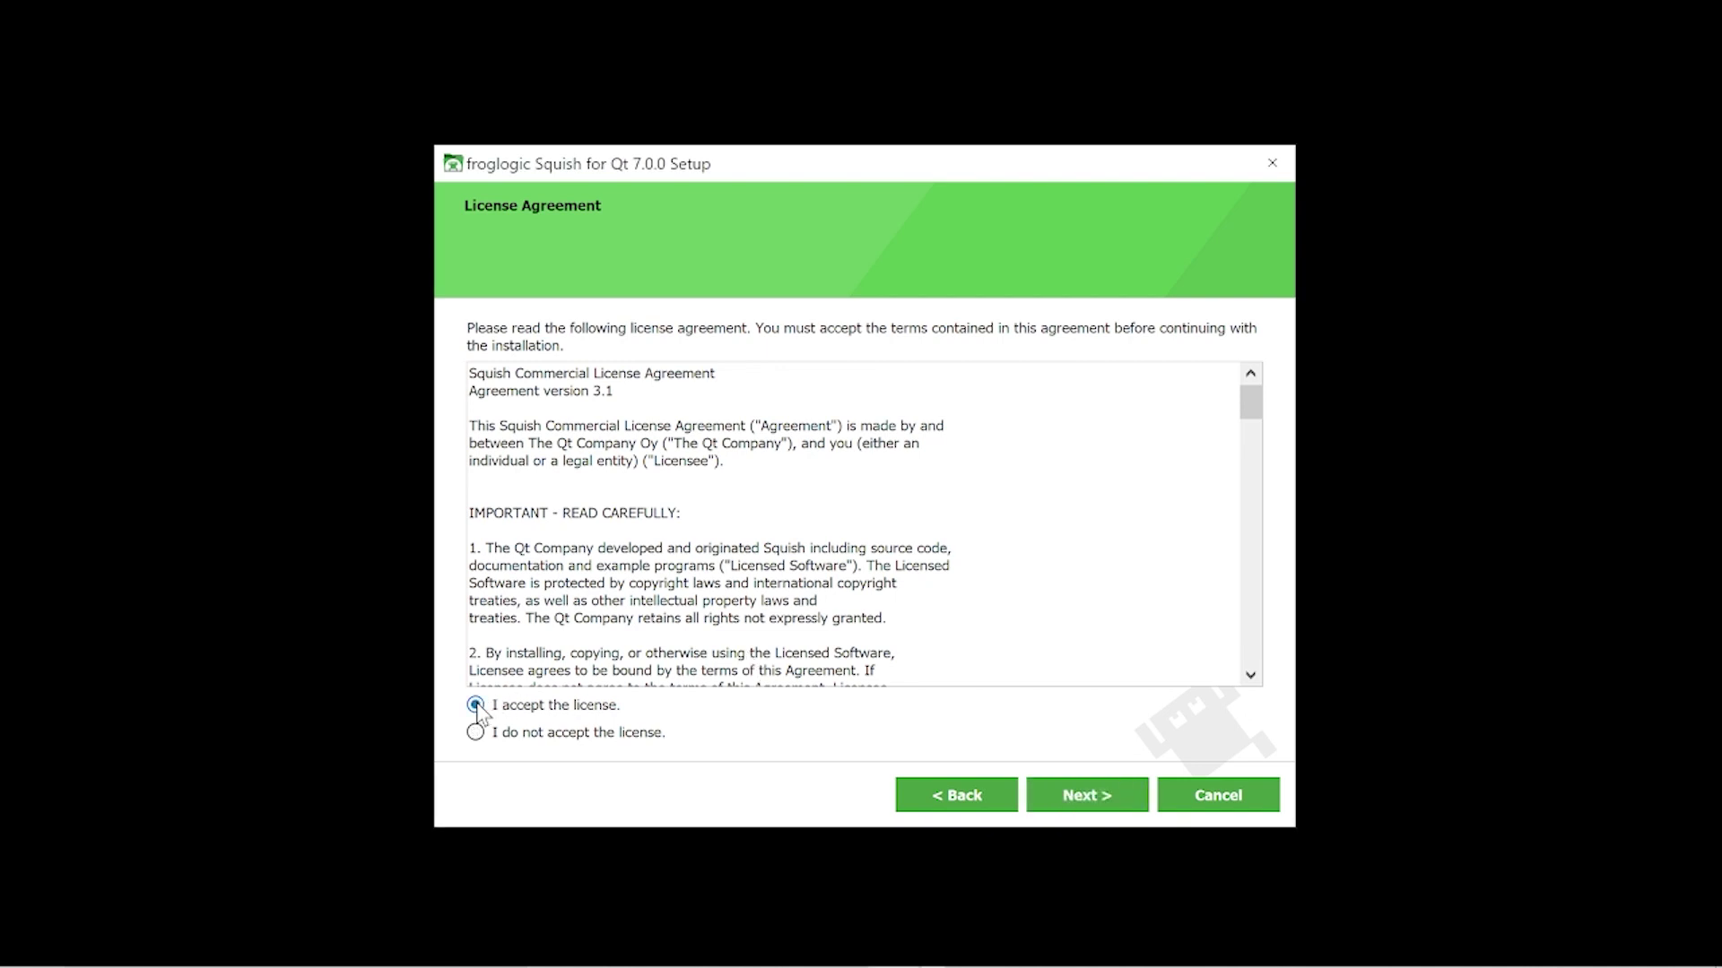
pyautogui.click(1097, 800)
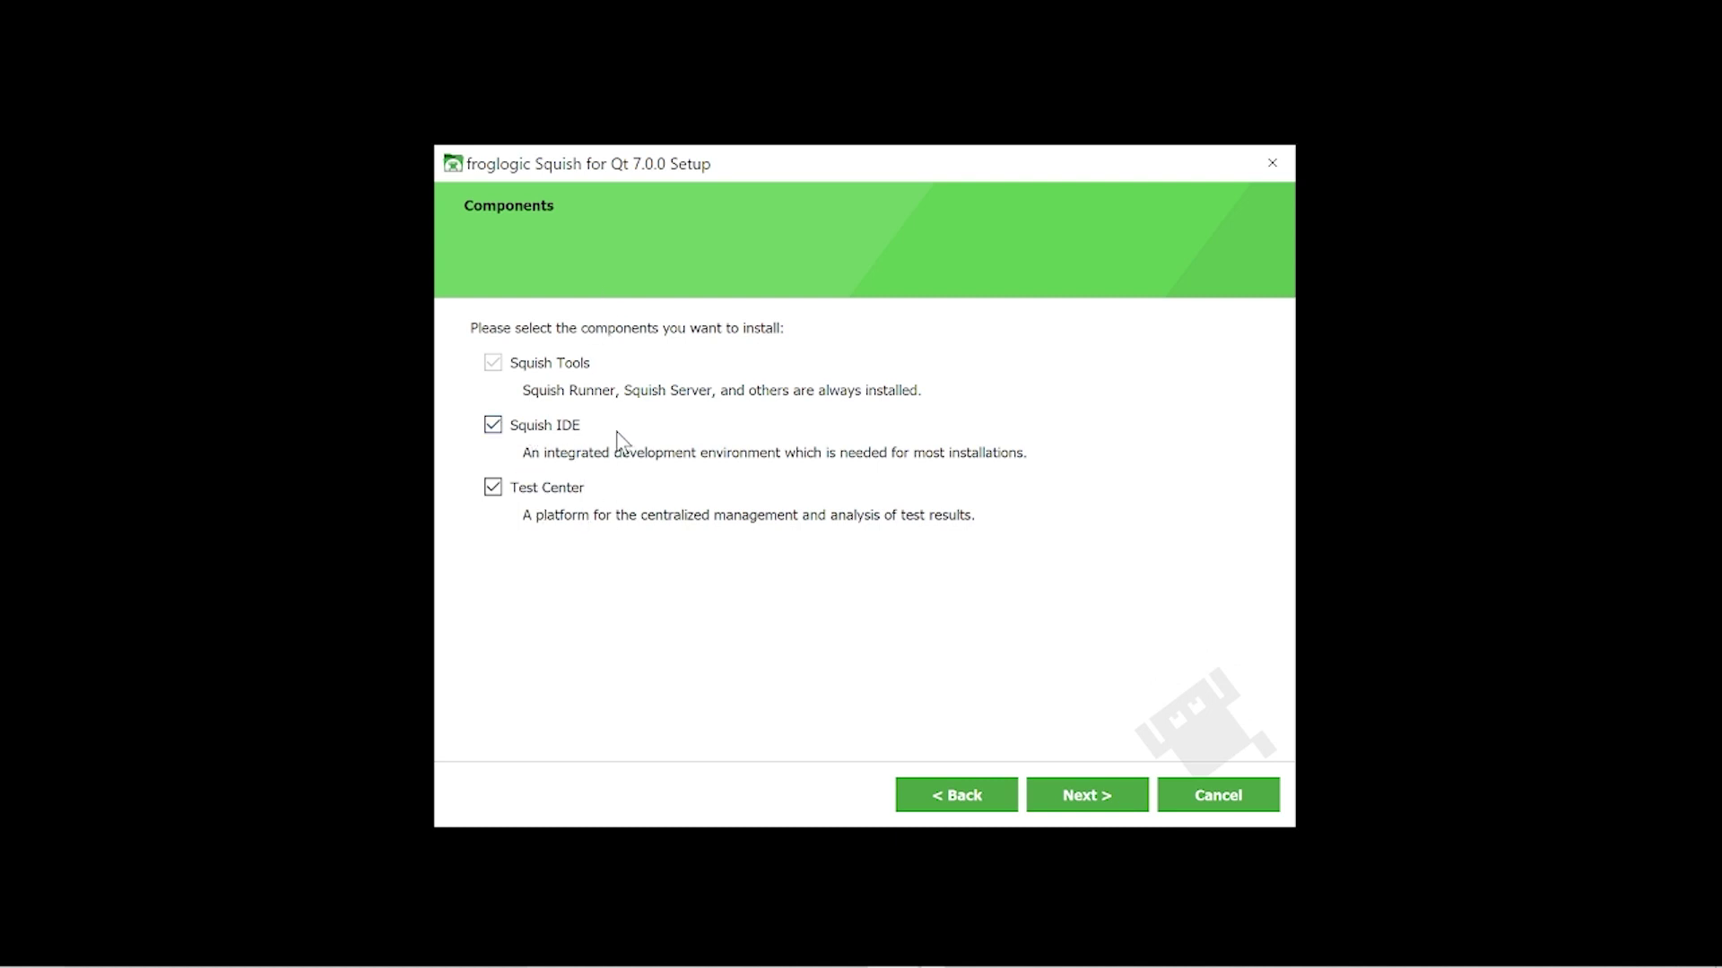
# Step: Deselect Test Center and keep Python 3.8 as the scripting language version
pyautogui.click(497, 498)
pyautogui.click(1098, 799)
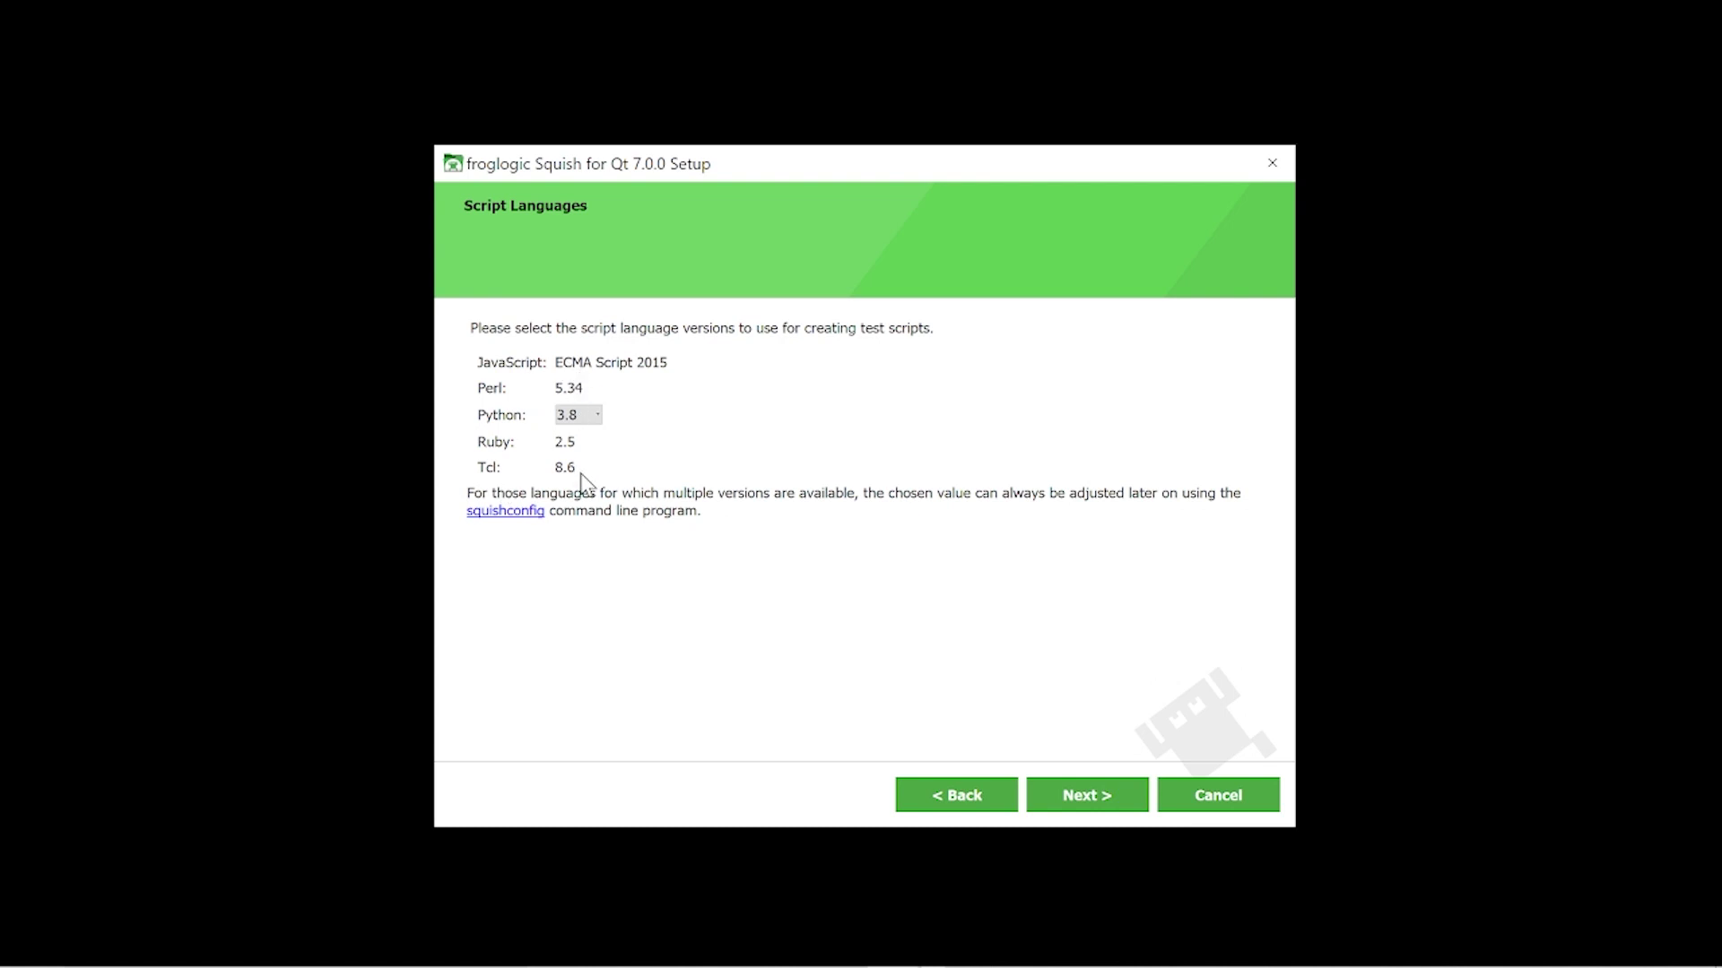
pyautogui.click(578, 419)
pyautogui.click(578, 421)
# Step: Accept the script language versions and move to the Installation Folder page
pyautogui.click(1096, 794)
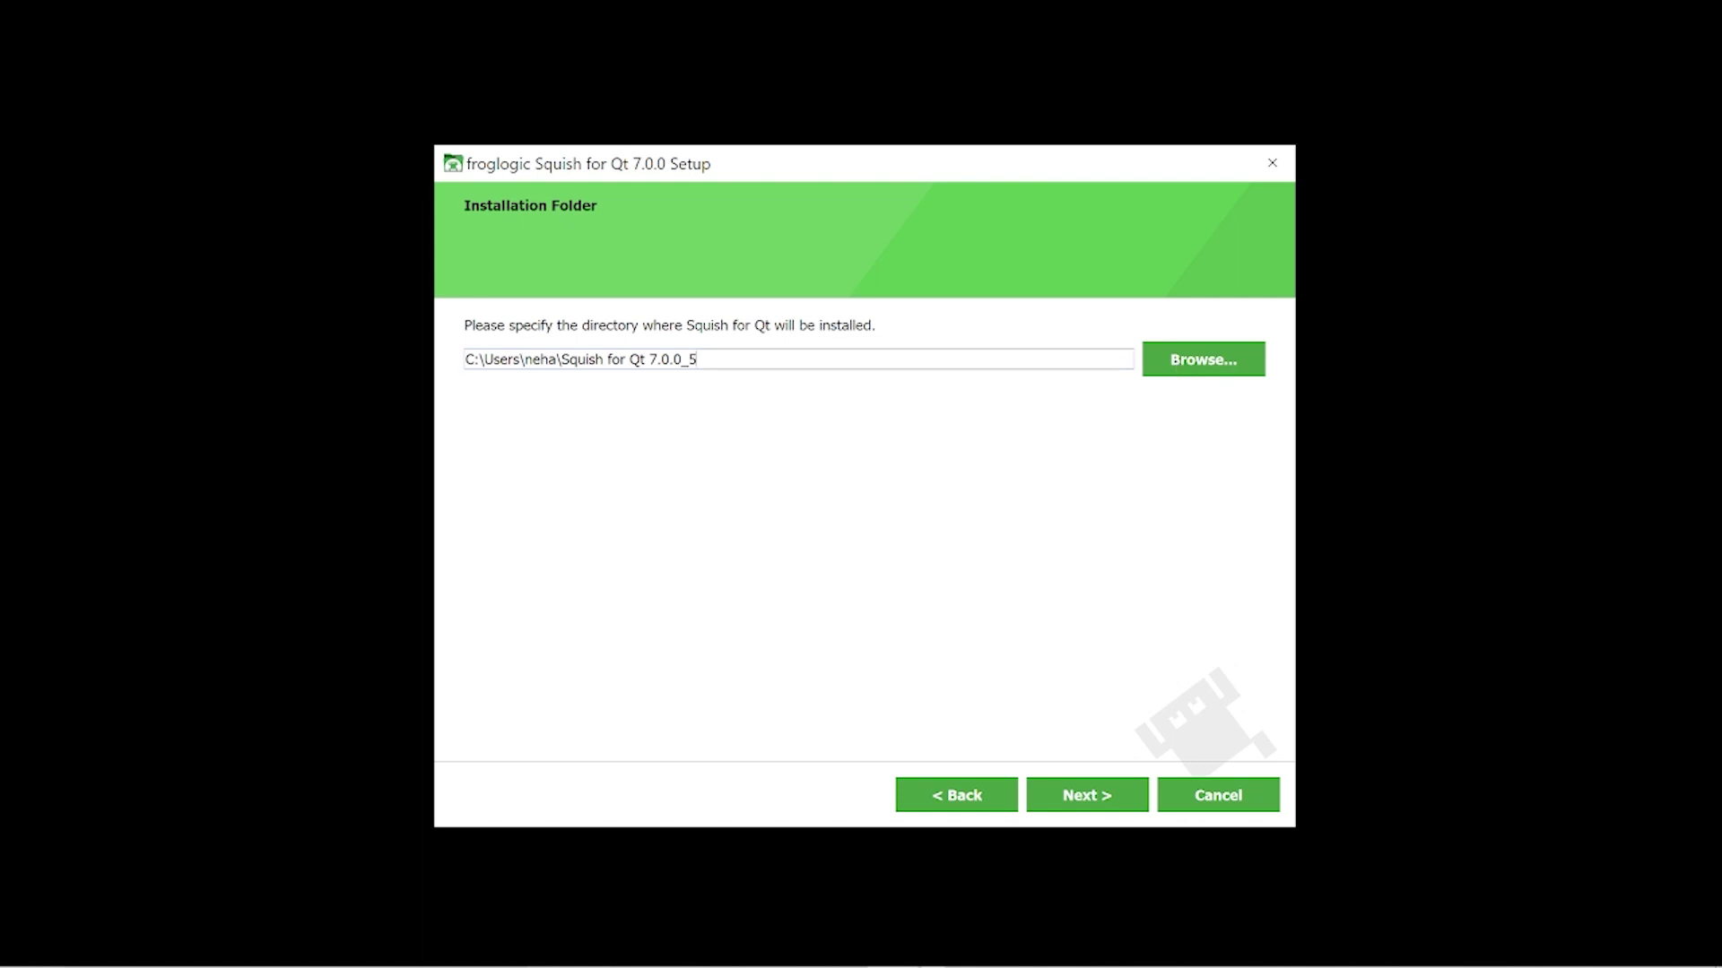
# Step: Keep the default install folder, disable Desktop and Start Menu shortcuts, and reach Ready to Install
pyautogui.click(1080, 803)
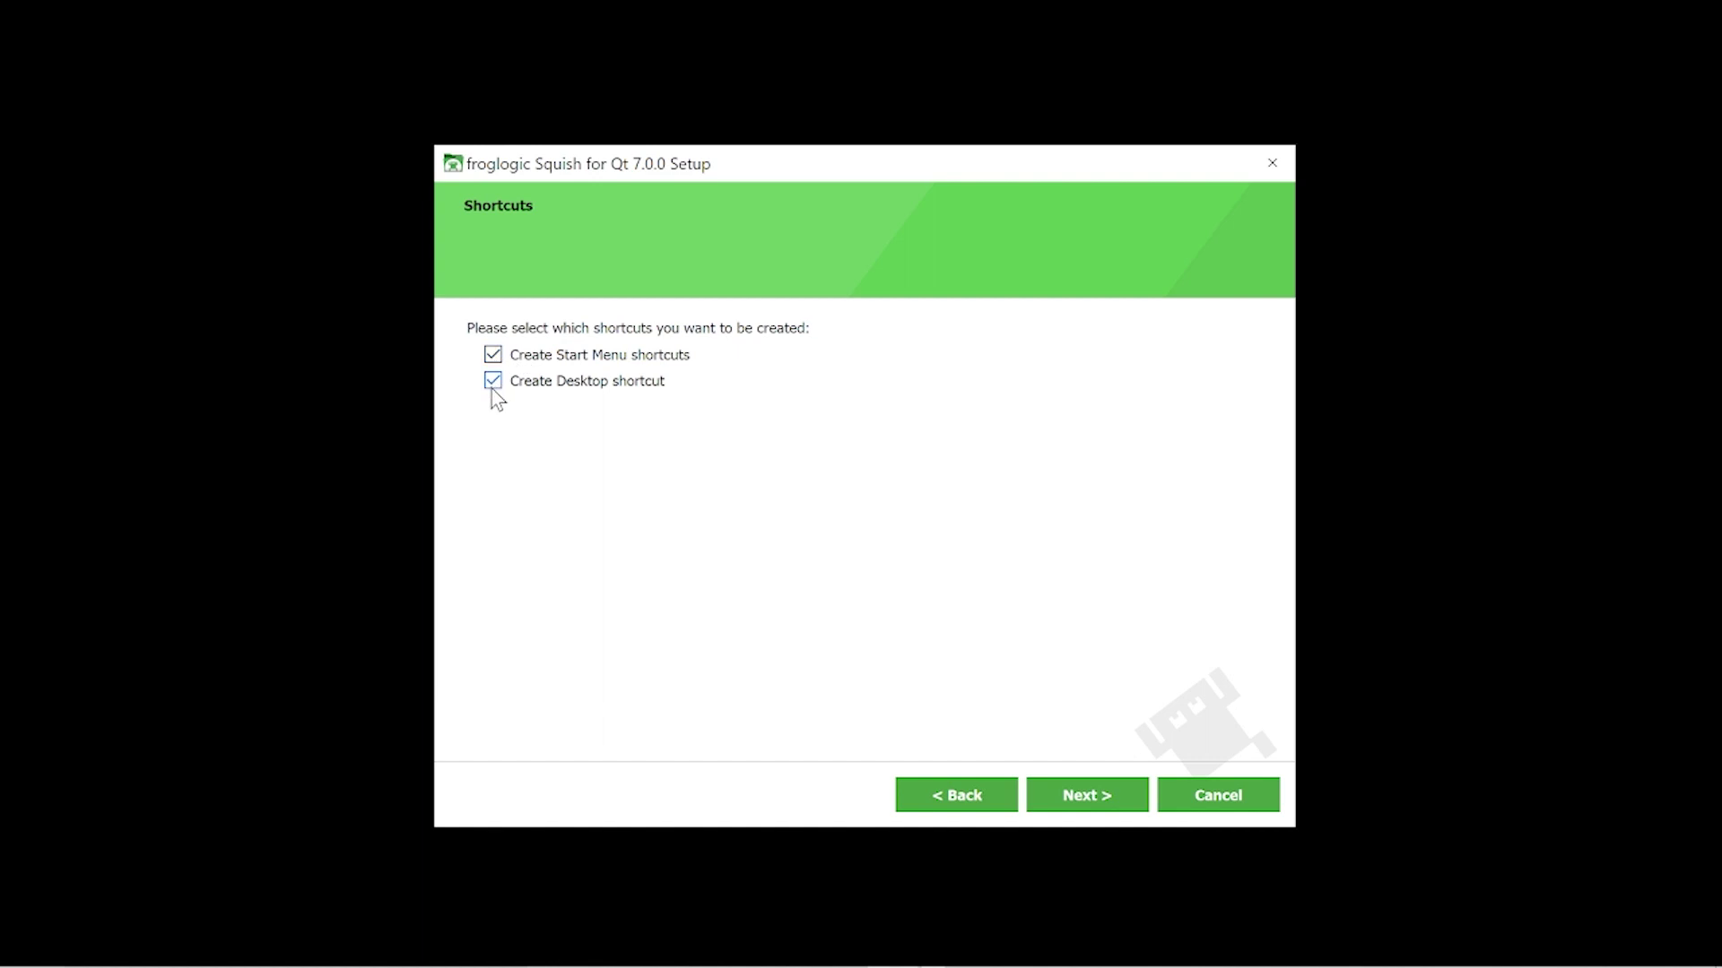
pyautogui.click(492, 381)
pyautogui.click(492, 355)
pyautogui.click(1082, 797)
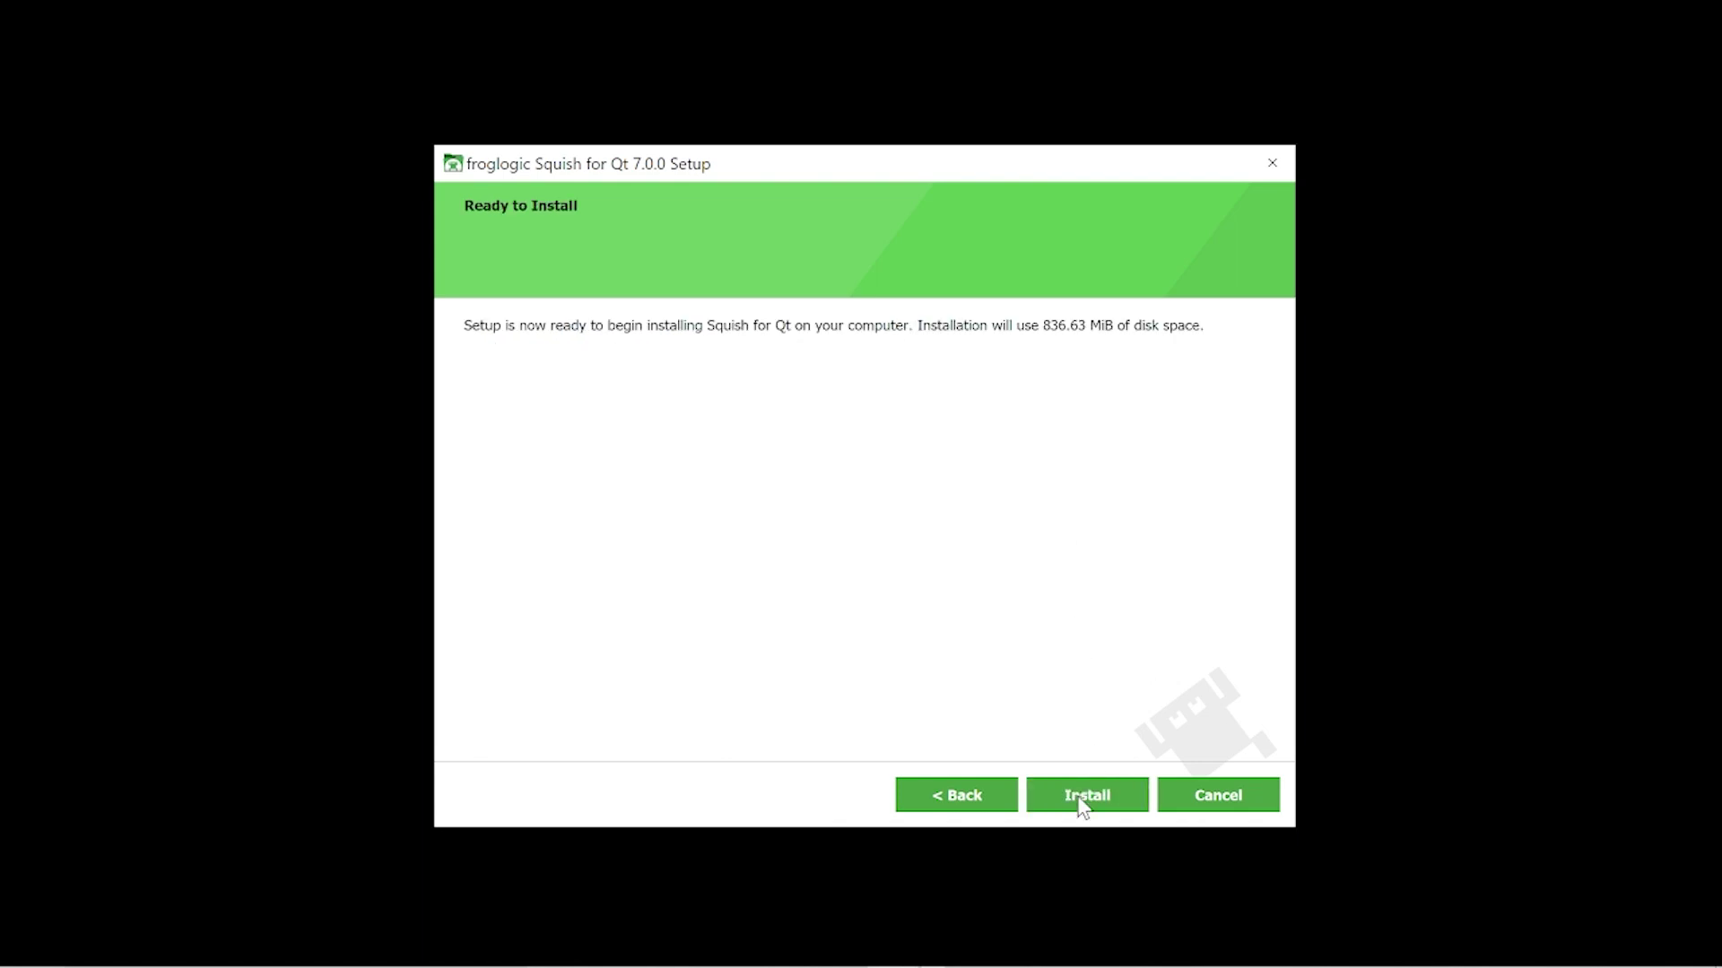
# Step: Start the Squish for Qt installation, briefly viewing the installed file details
pyautogui.click(1081, 796)
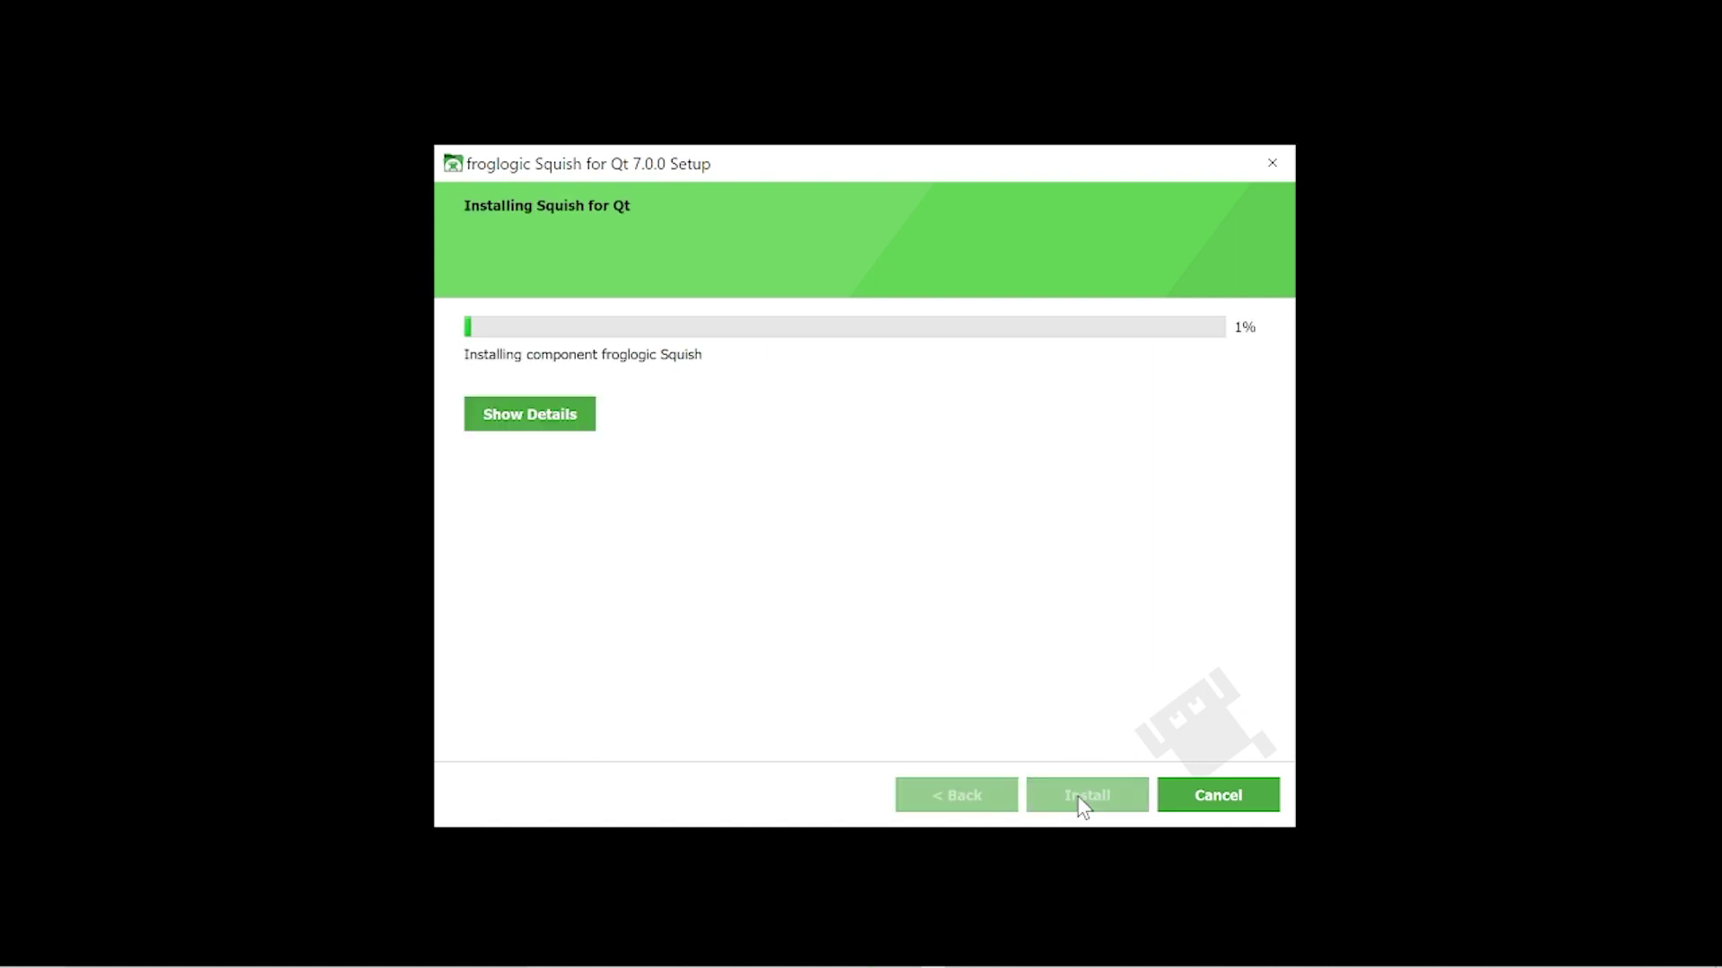
pyautogui.click(564, 420)
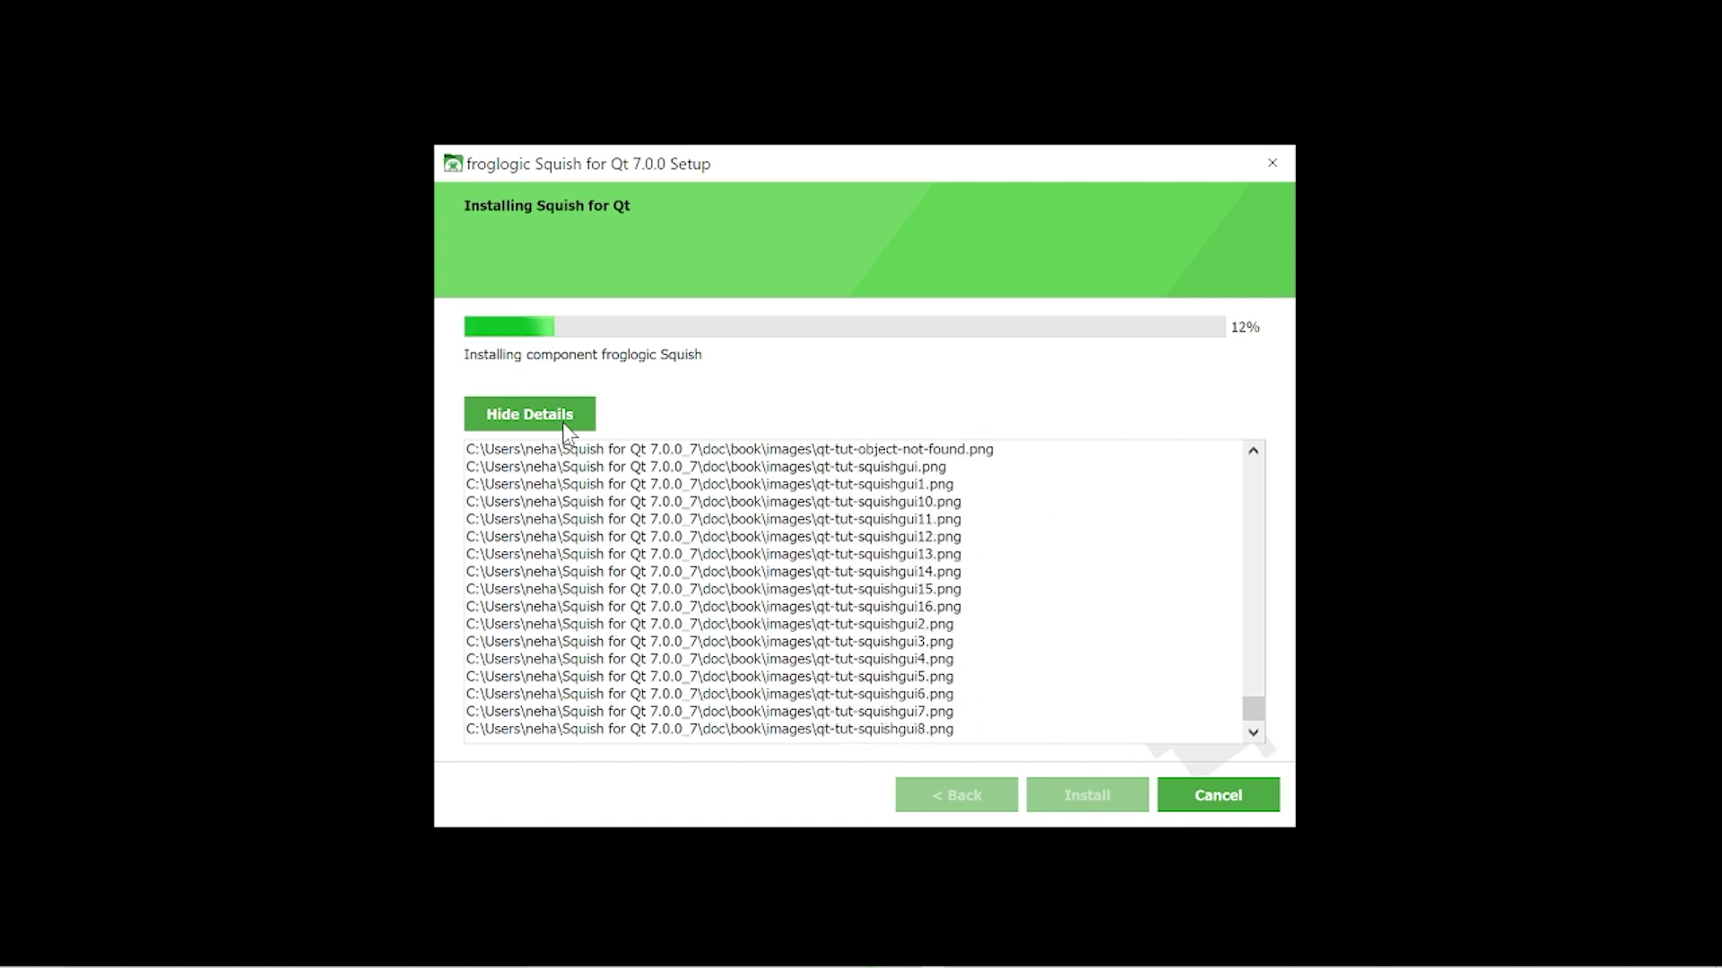
pyautogui.click(562, 417)
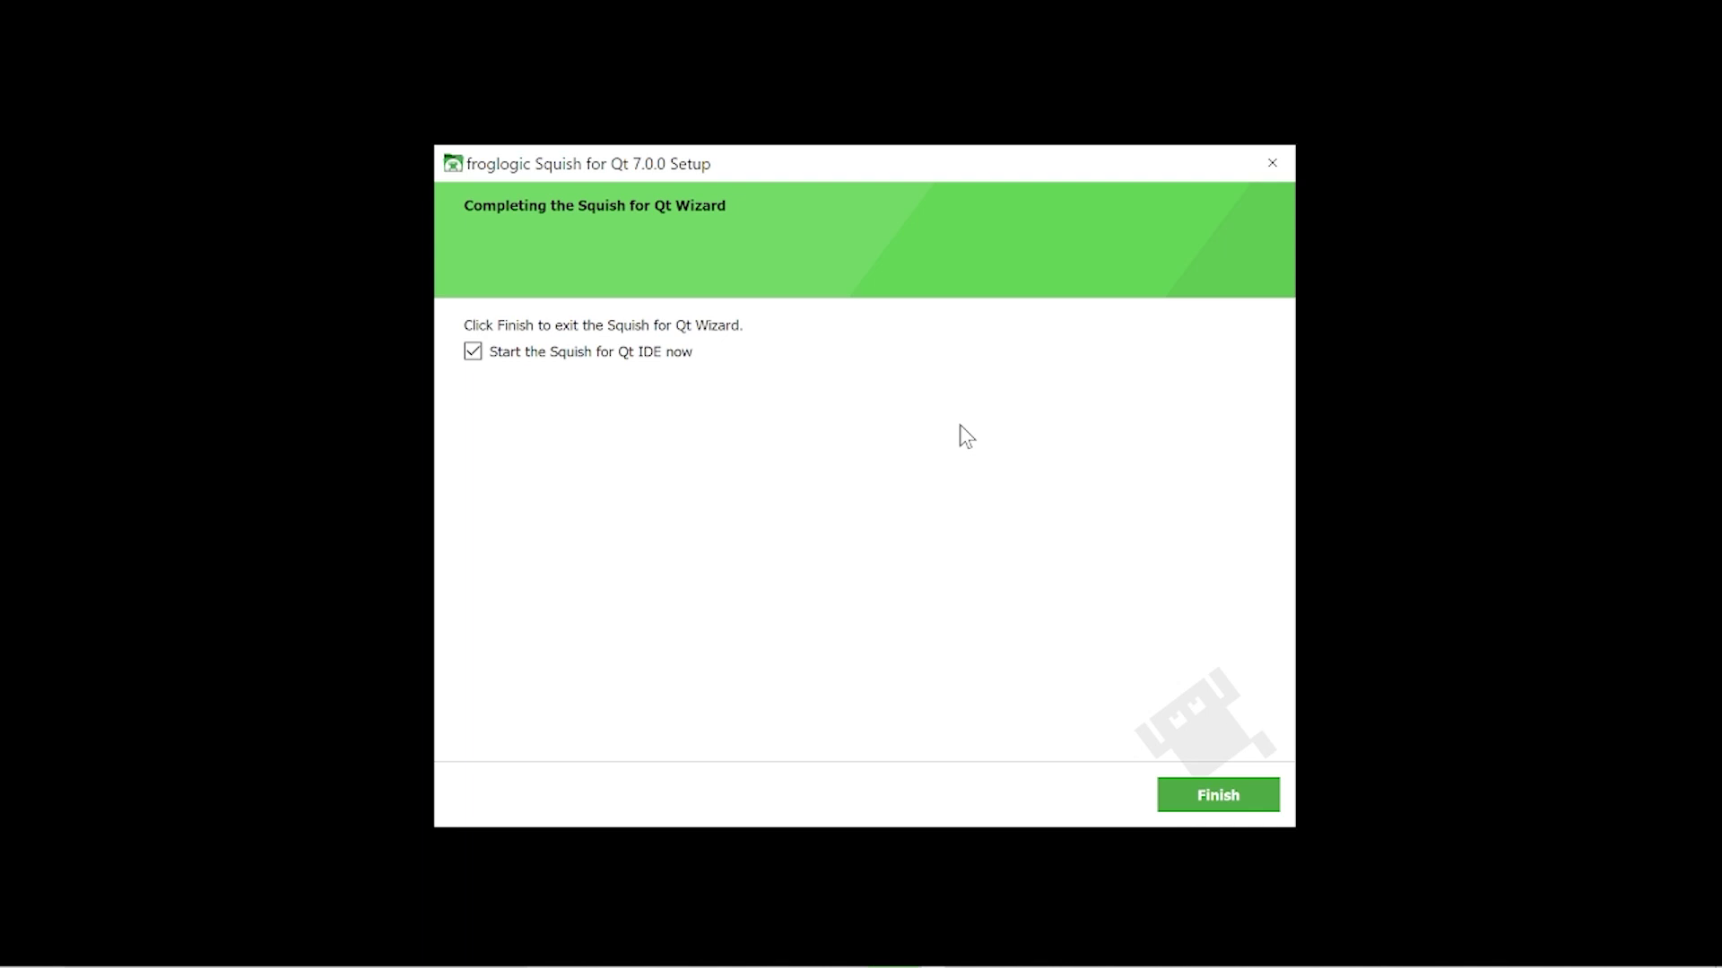
# Step: Uncheck 'Start the Squish for Qt IDE now' on the completion page
pyautogui.click(474, 357)
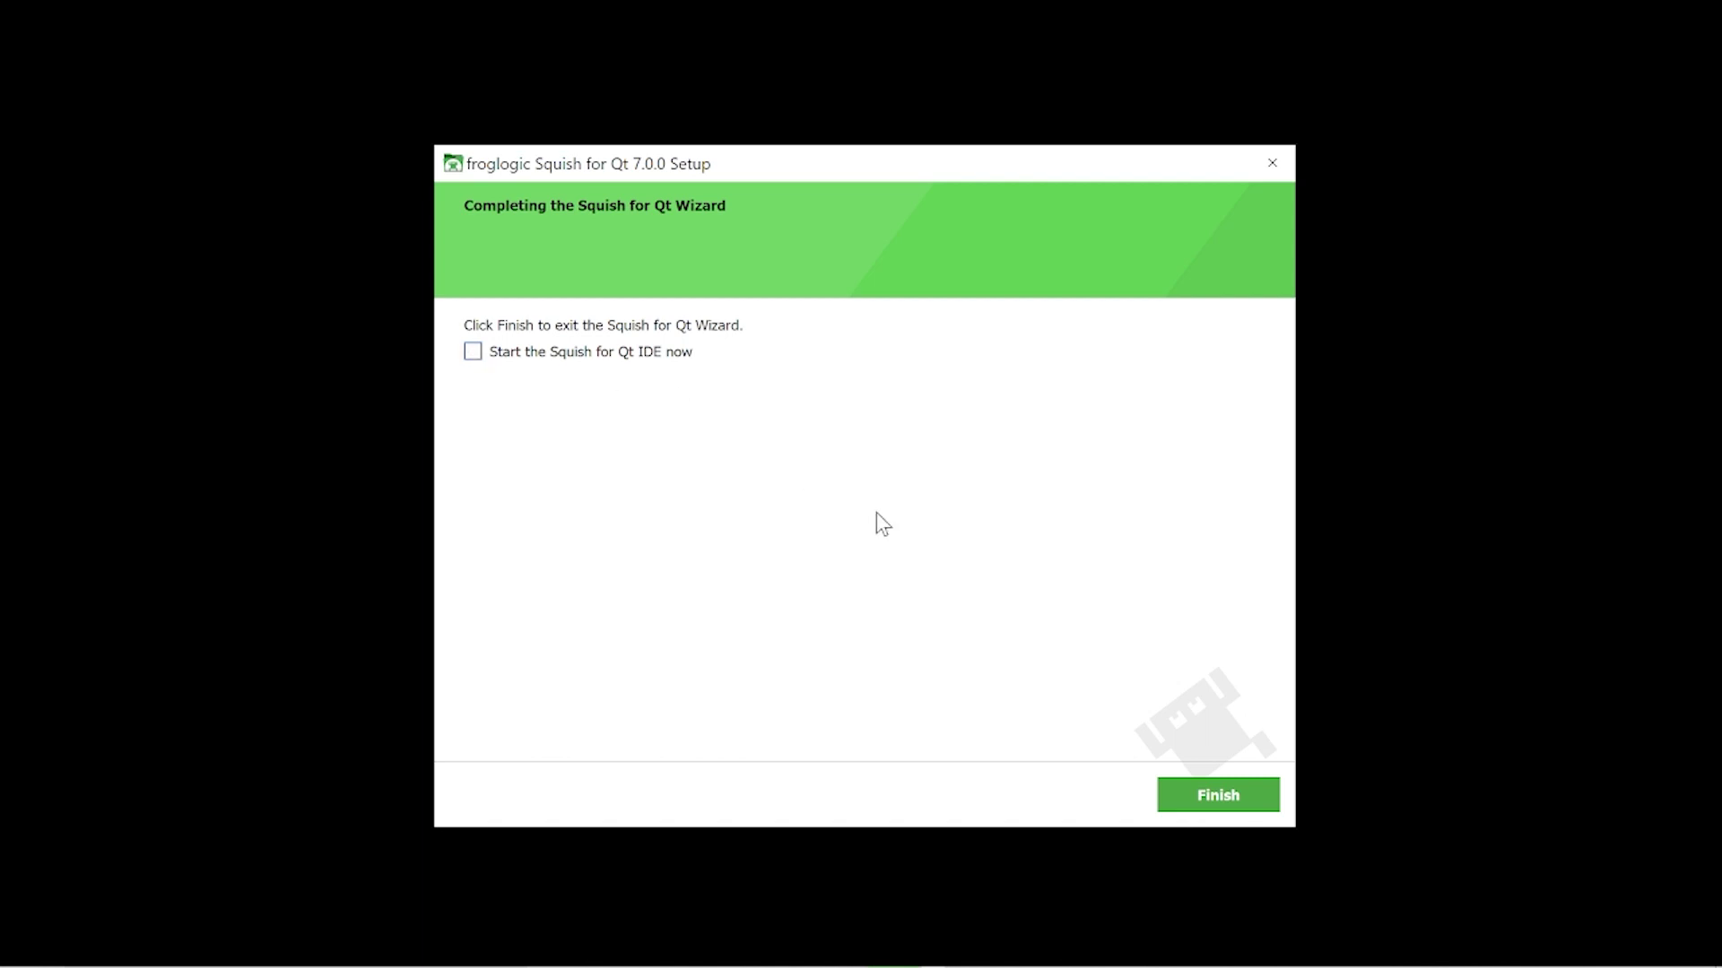